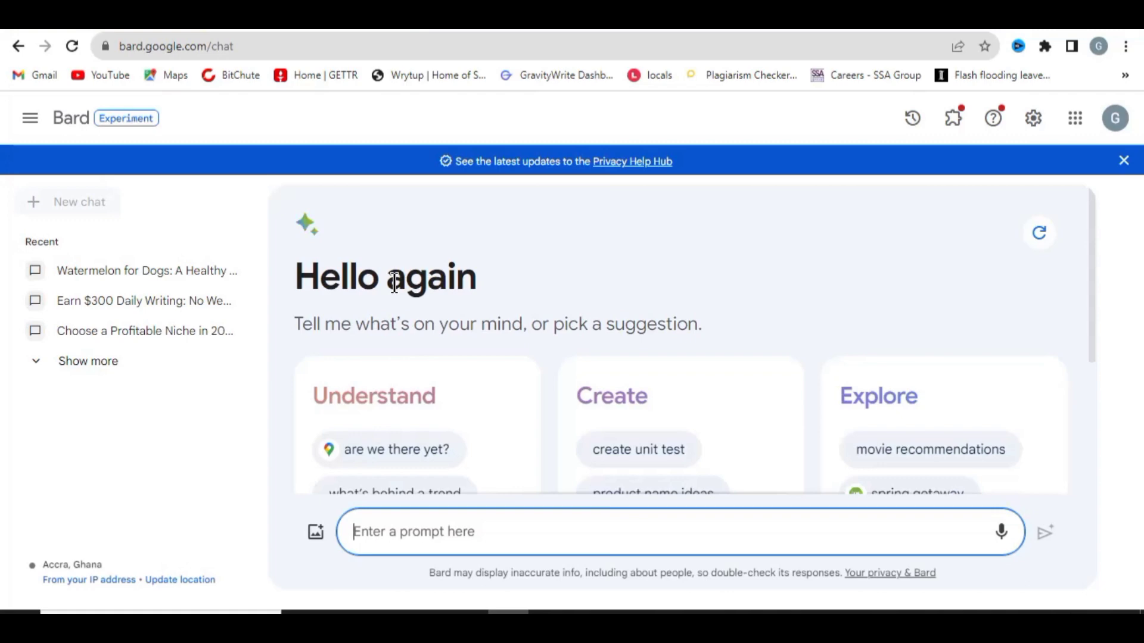
Ask Bard to "Write long form article with markdown elements on "can dog eat banana"" and skim the generated article
text(Write long form article with markdown elements on "can dog eat banana")
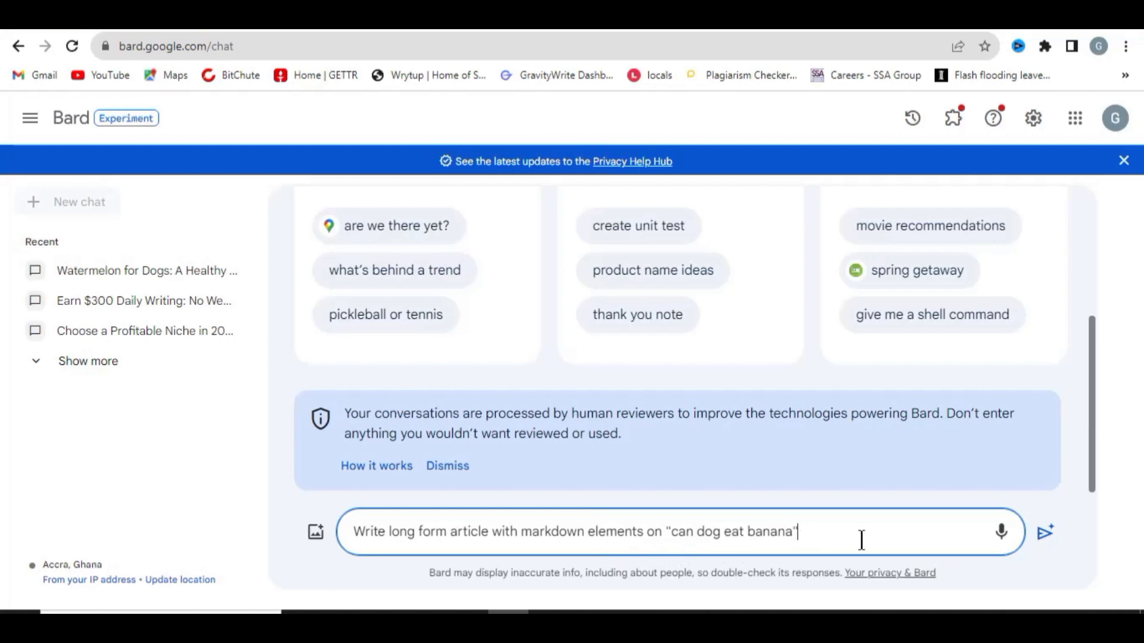
click(1045, 532)
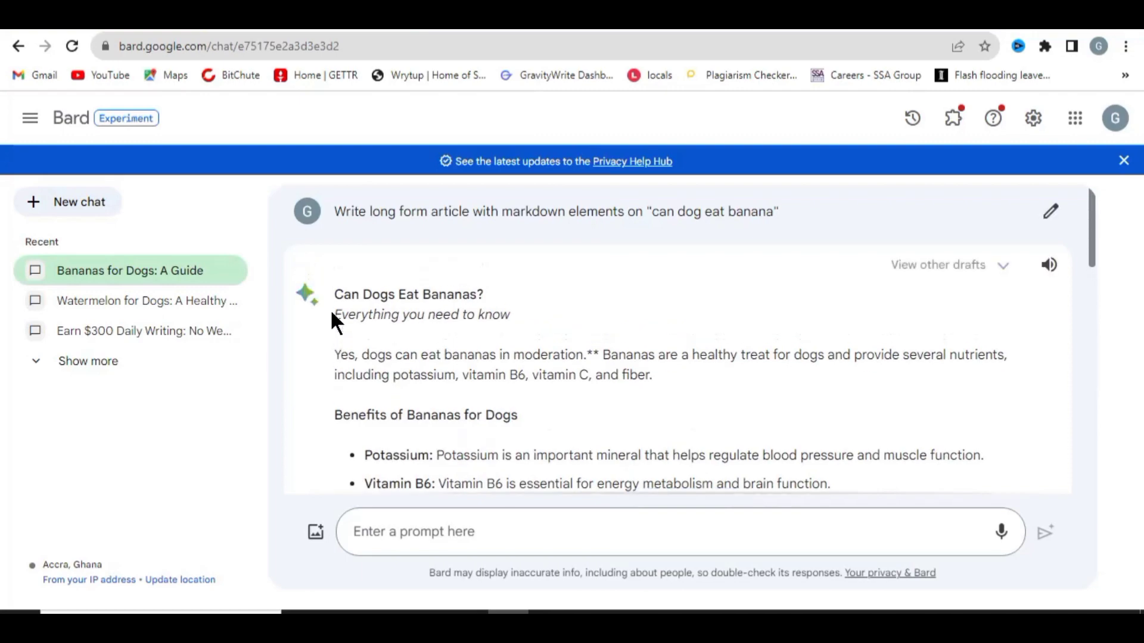
scroll(383, 290, down, 8)
scroll(384, 292, down, 6)
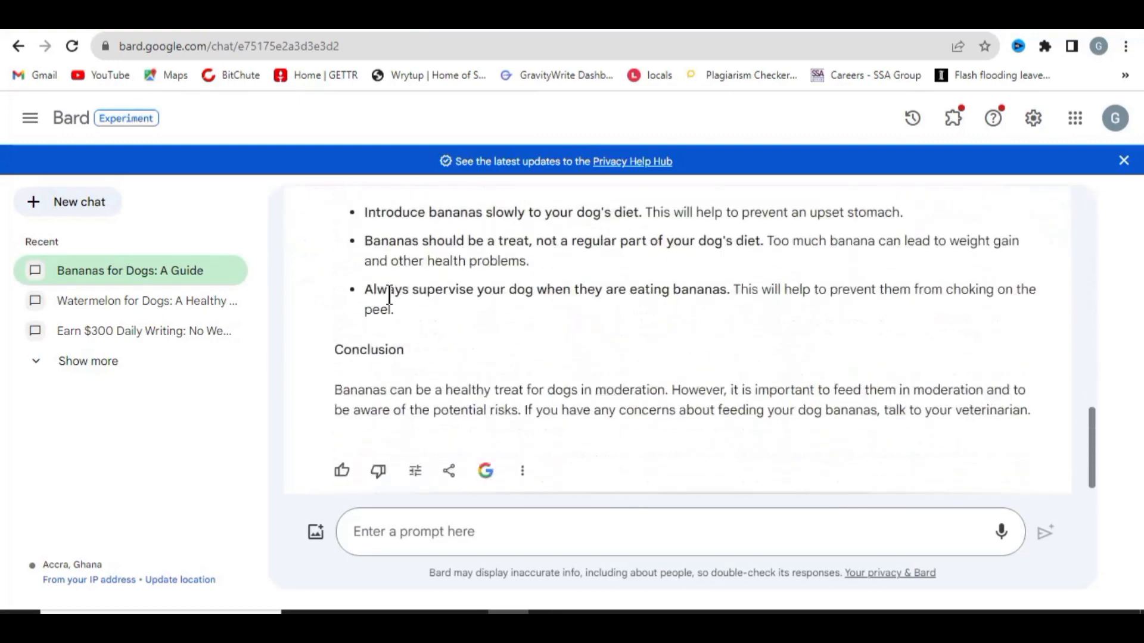
scroll(414, 317, up, 15)
scroll(419, 338, up, 1)
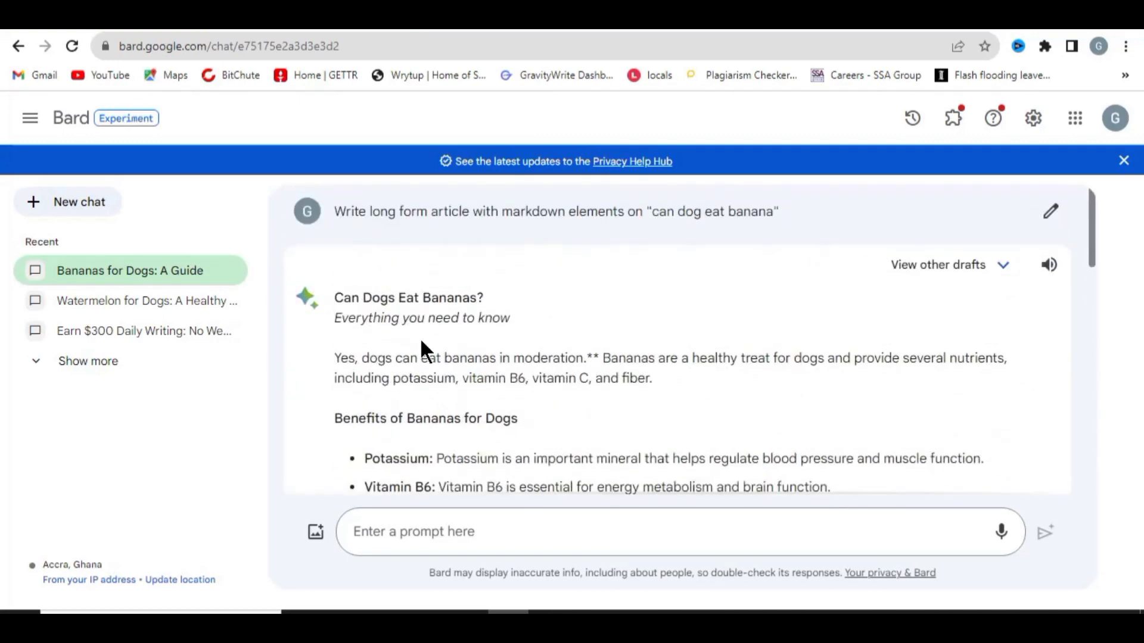
Copy the whole generated banana article, from the title through the conclusion
scroll(382, 332, down, 8)
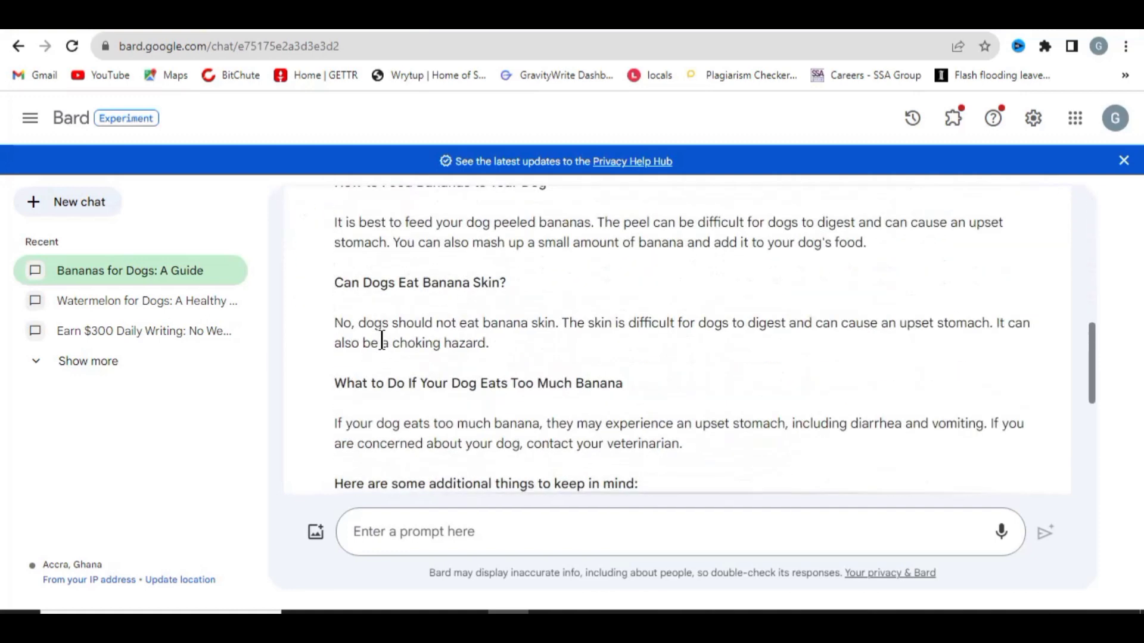
scroll(384, 342, up, 8)
drag(335, 296, 1030, 397)
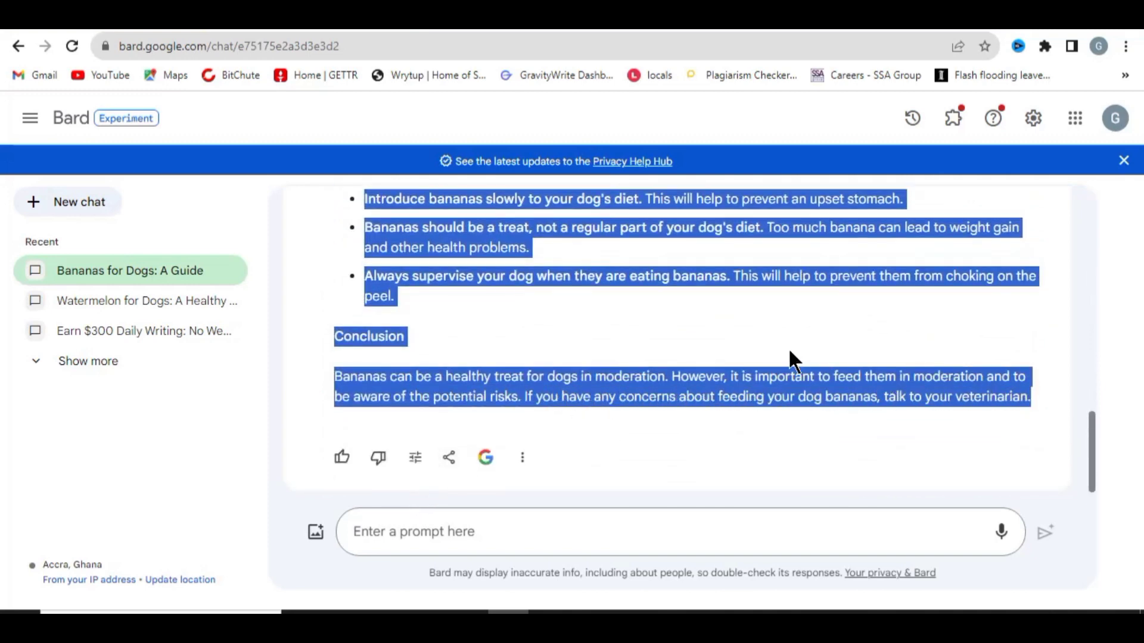
scroll(600, 370, up, 3)
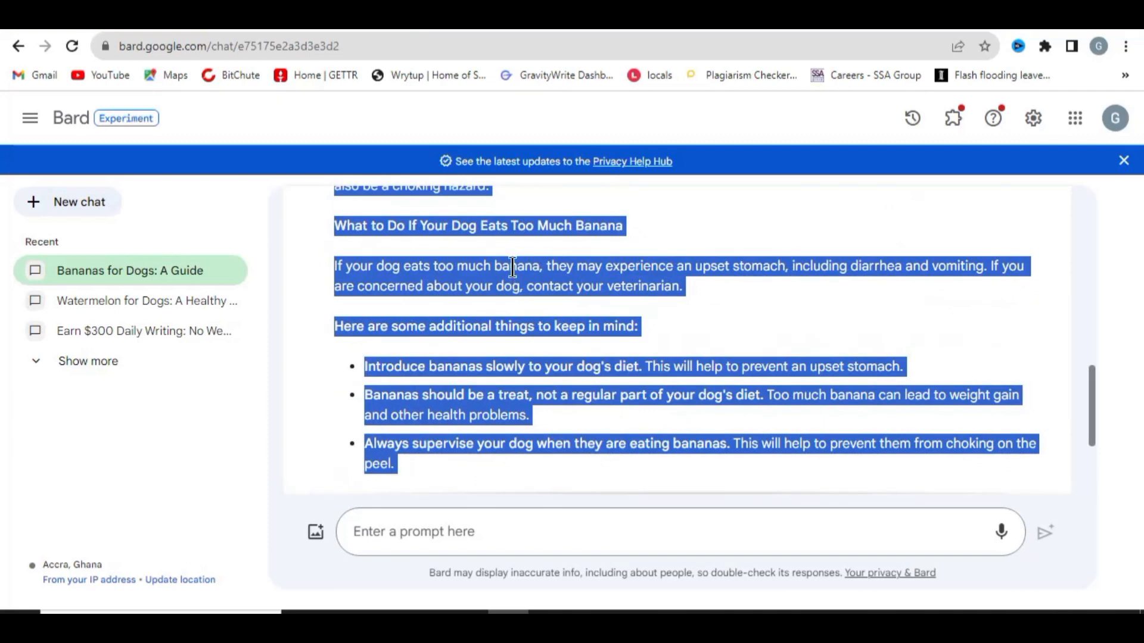
right_click(513, 267)
click(543, 278)
Switch to ZeroGPT, paste the copied article, run the AI text detection and review the result
key(alt+Left)
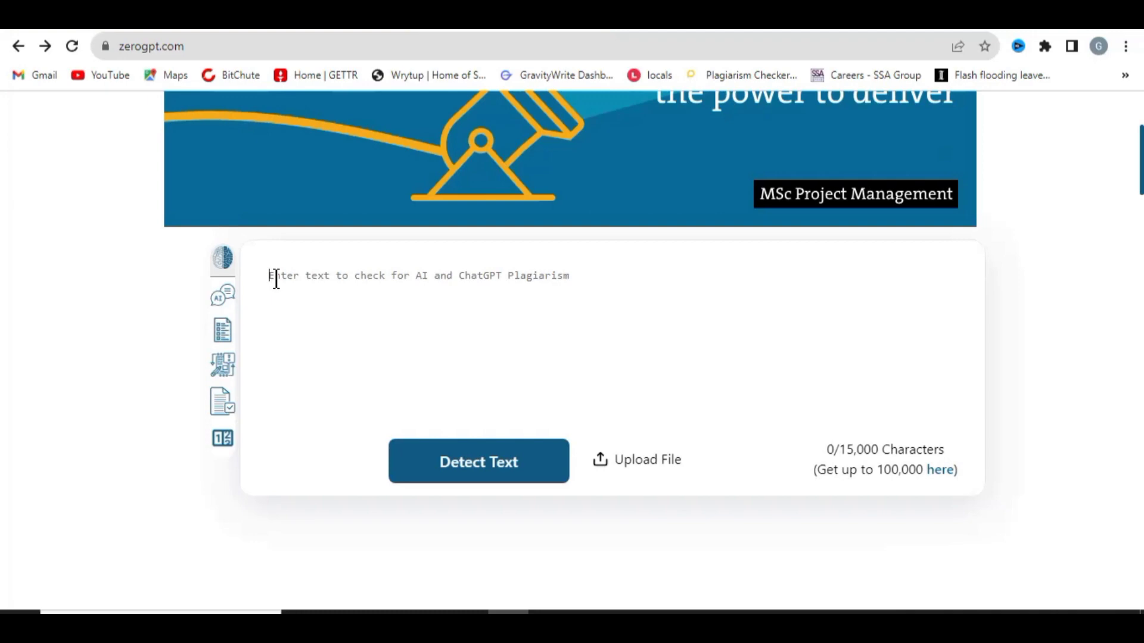
right_click(276, 279)
click(328, 394)
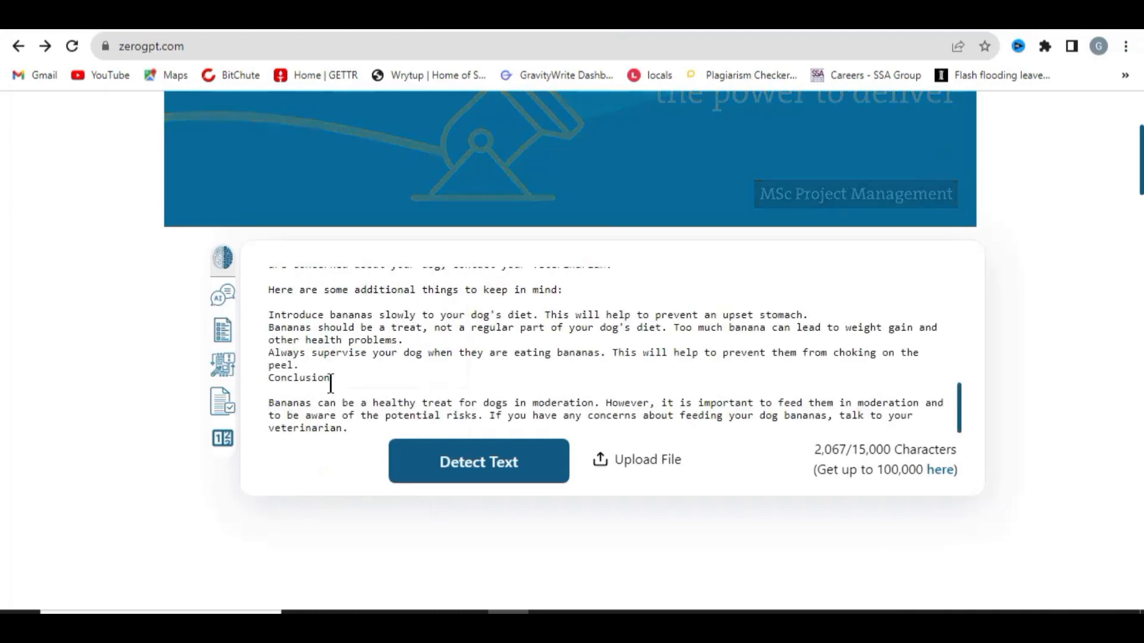
scroll(331, 384, up, 5)
scroll(332, 319, down, 5)
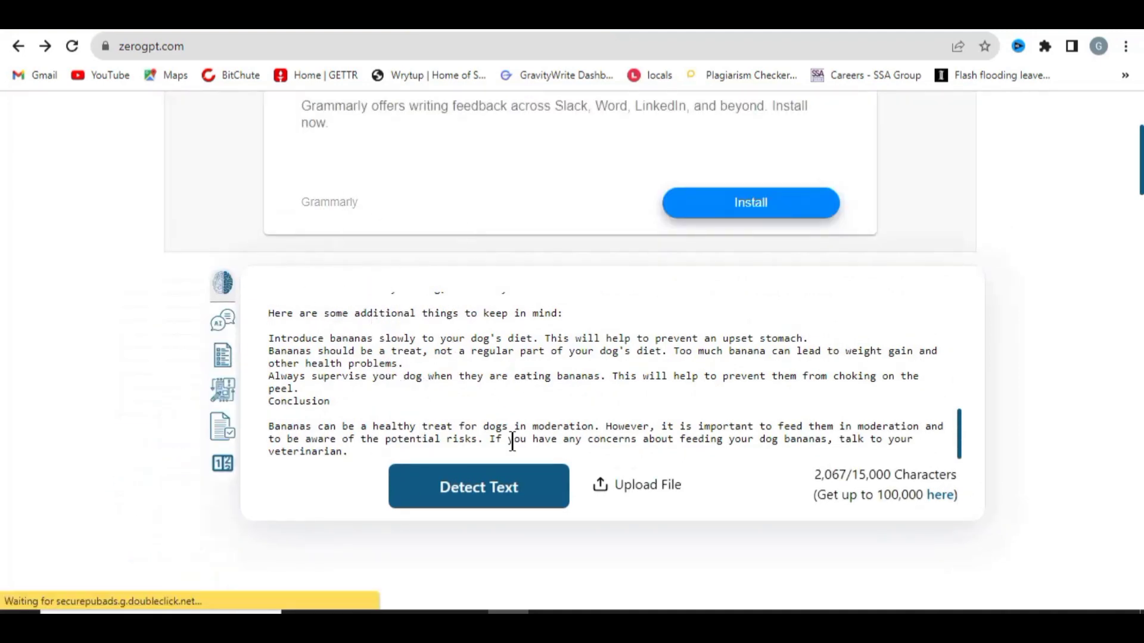
click(466, 492)
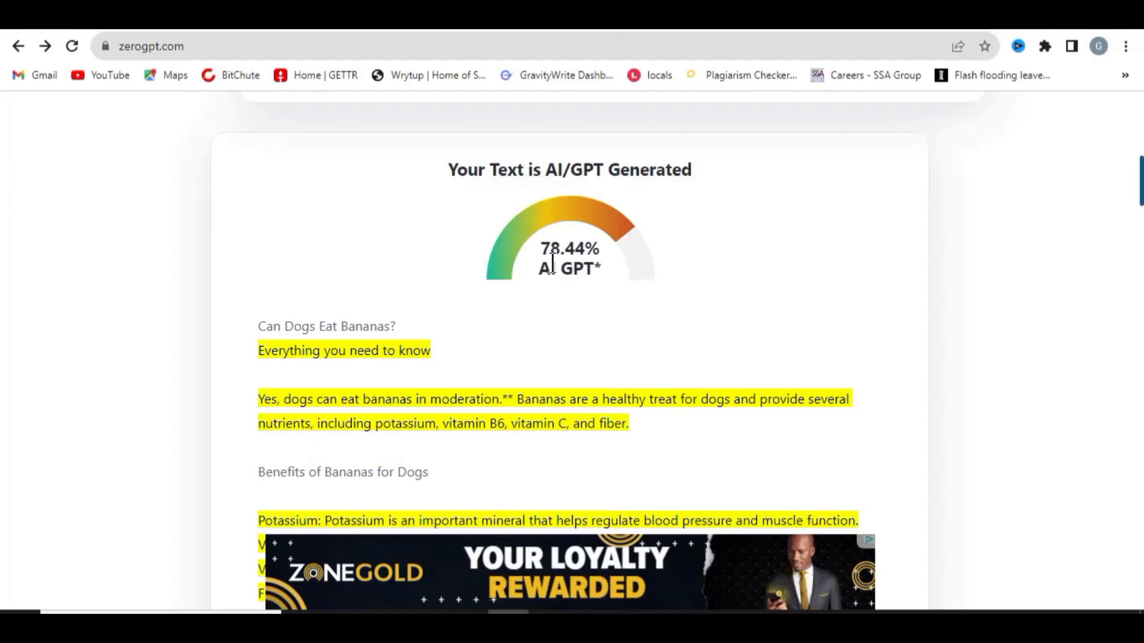
scroll(532, 262, up, 3)
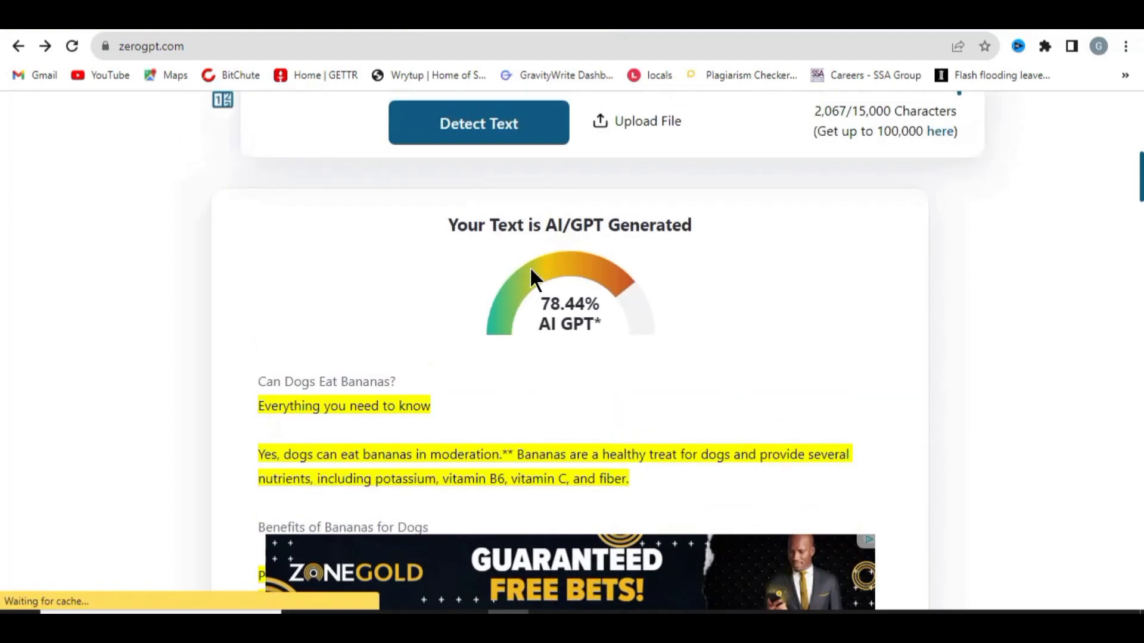
scroll(489, 336, up, 3)
scroll(485, 340, down, 3)
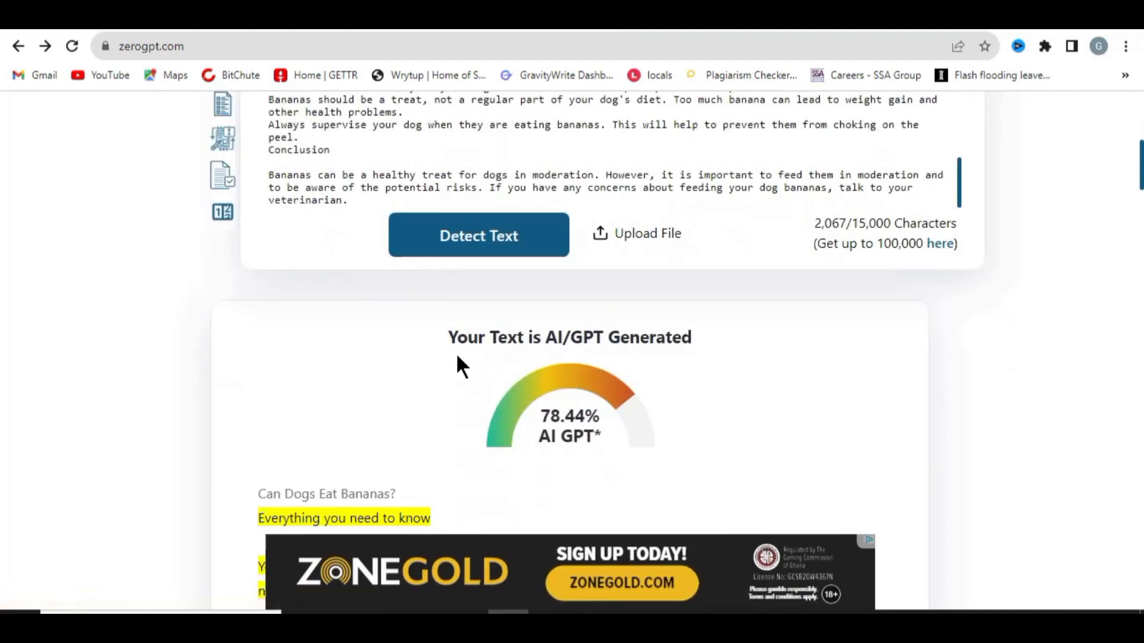
scroll(457, 366, up, 5)
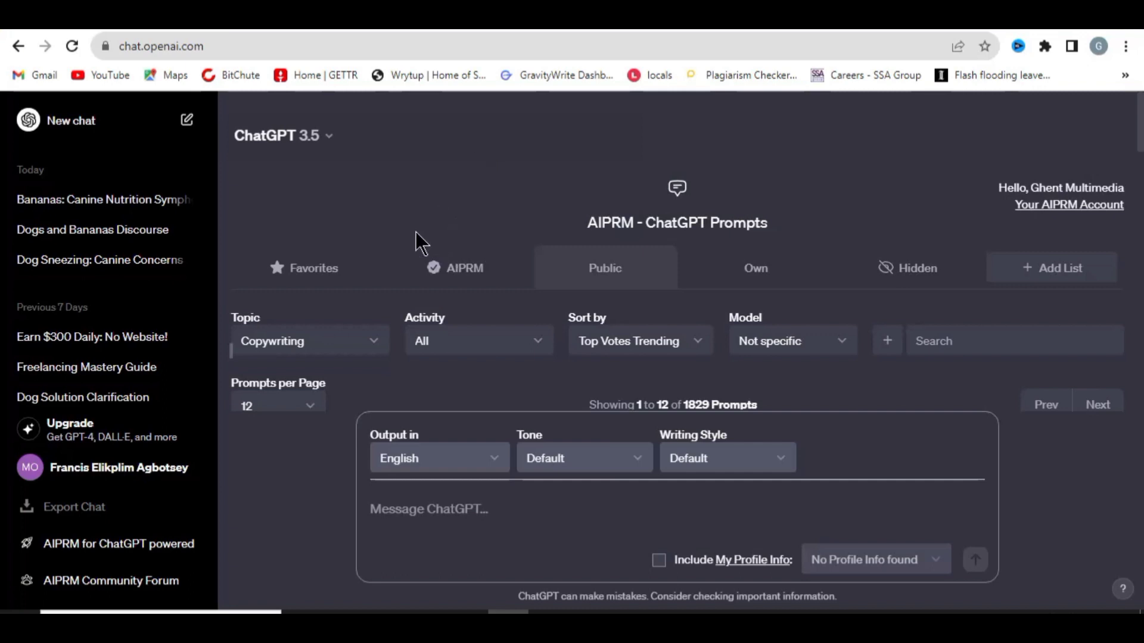
click(216, 46)
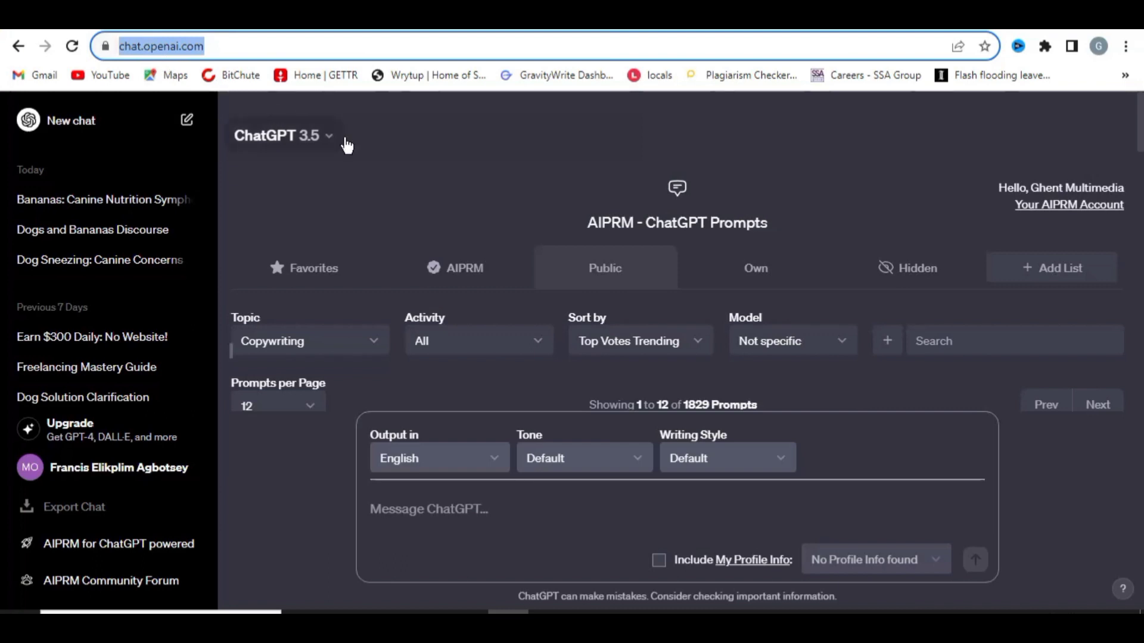
click(385, 137)
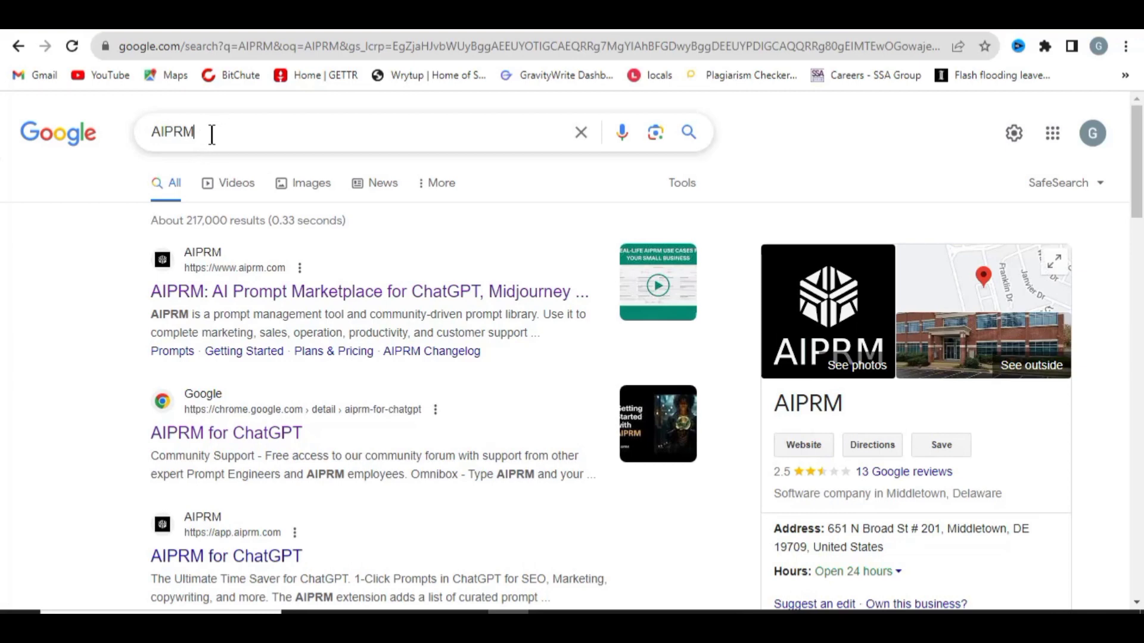
Search Google for AIPRM and pin the AIPRM for ChatGPT extension in the browser
double_click(154, 140)
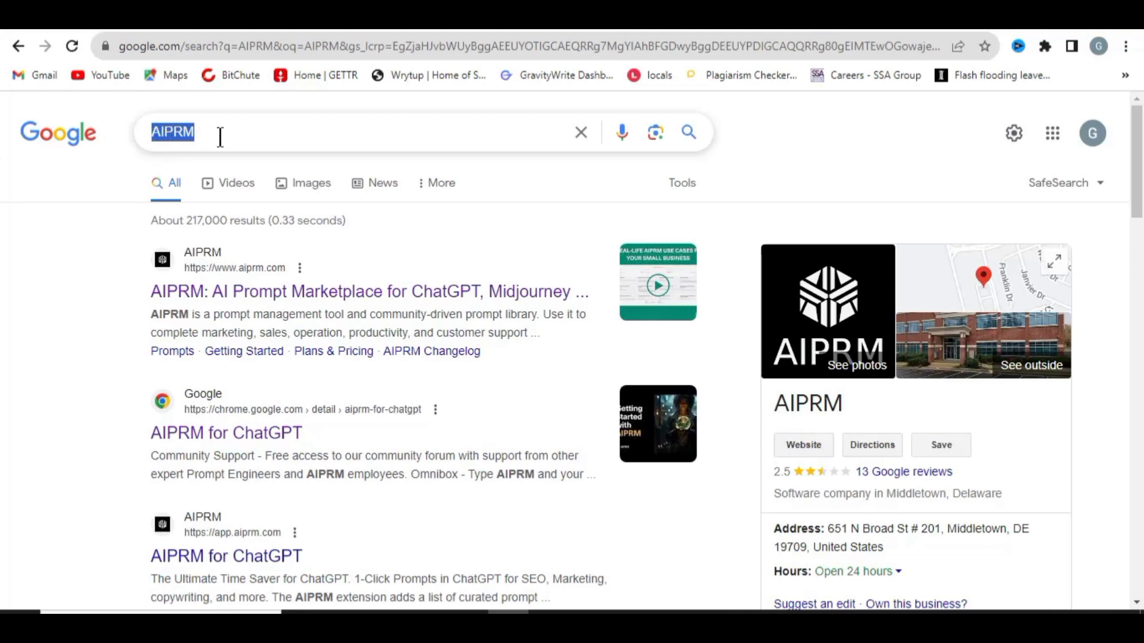
key(Return)
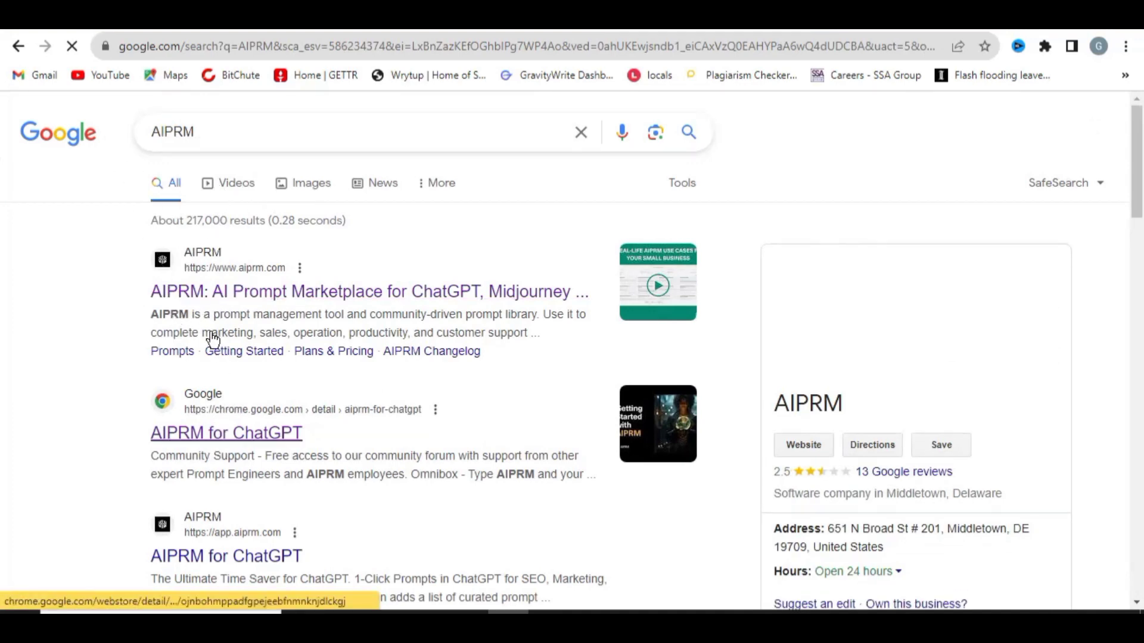
scroll(211, 328, down, 1)
scroll(203, 358, down, 1)
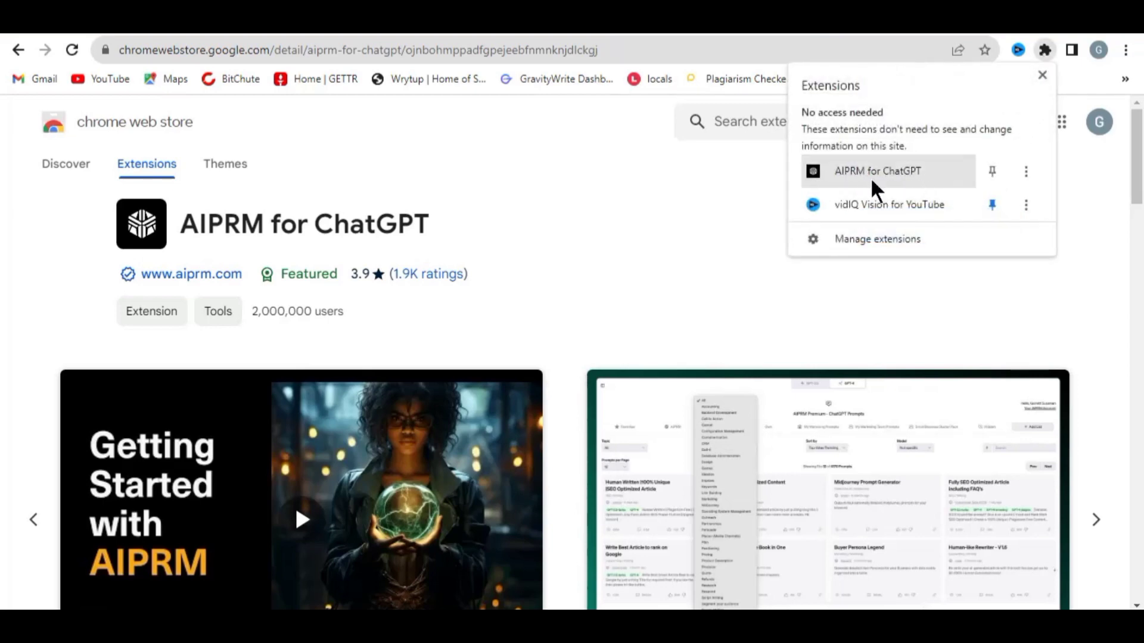
click(992, 171)
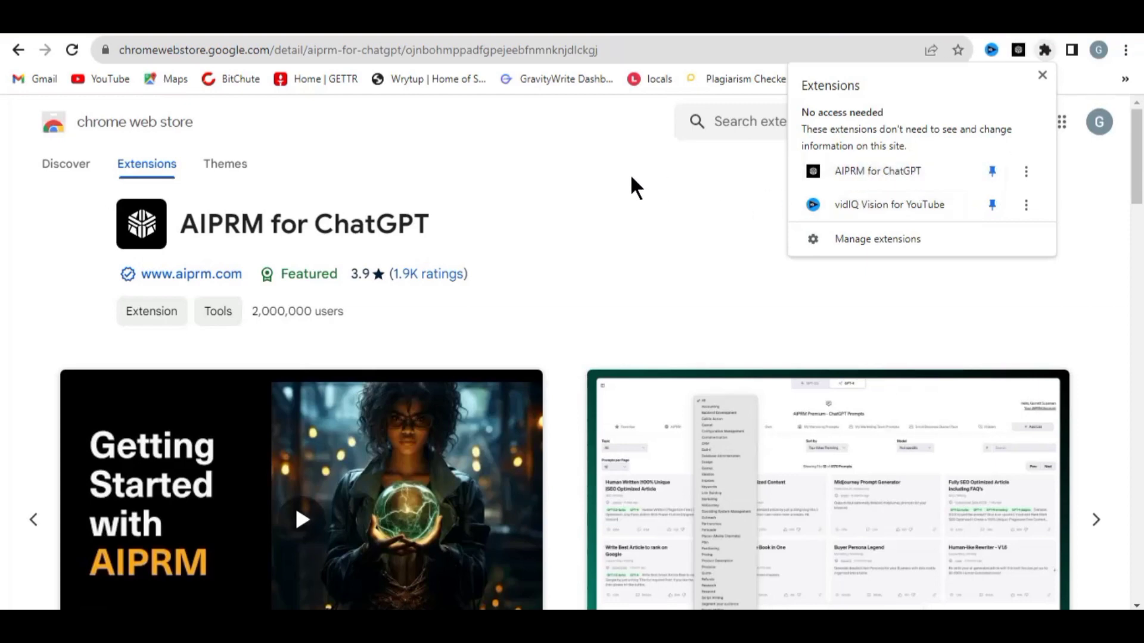
Switch to ChatGPT and look over the public AIPRM prompts and their filter options
click(130, 31)
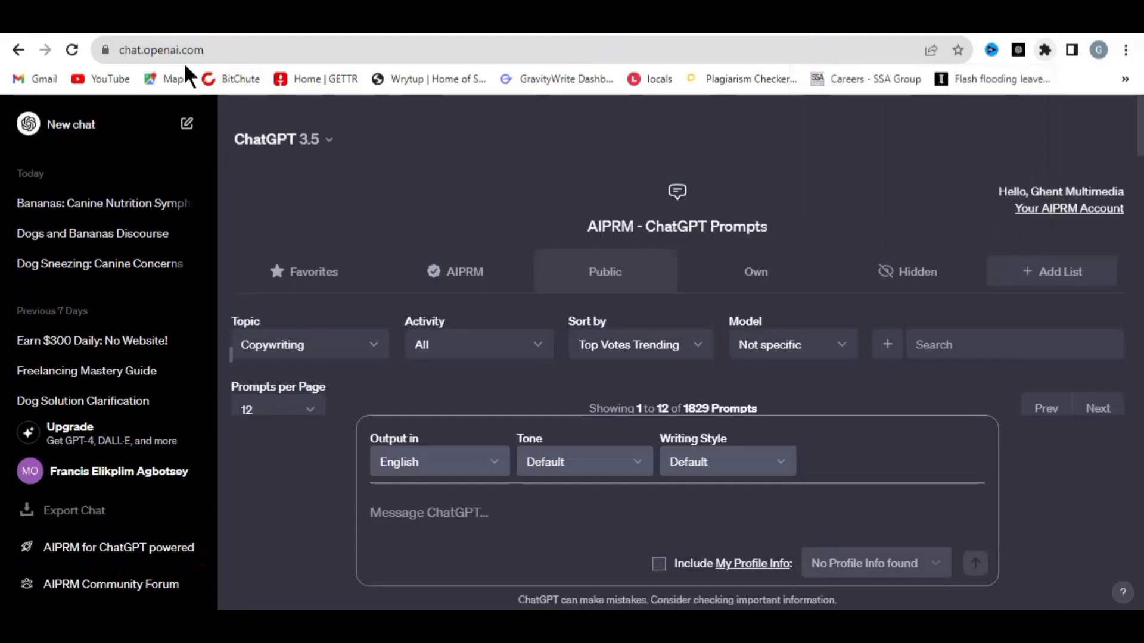
scroll(471, 292, down, 3)
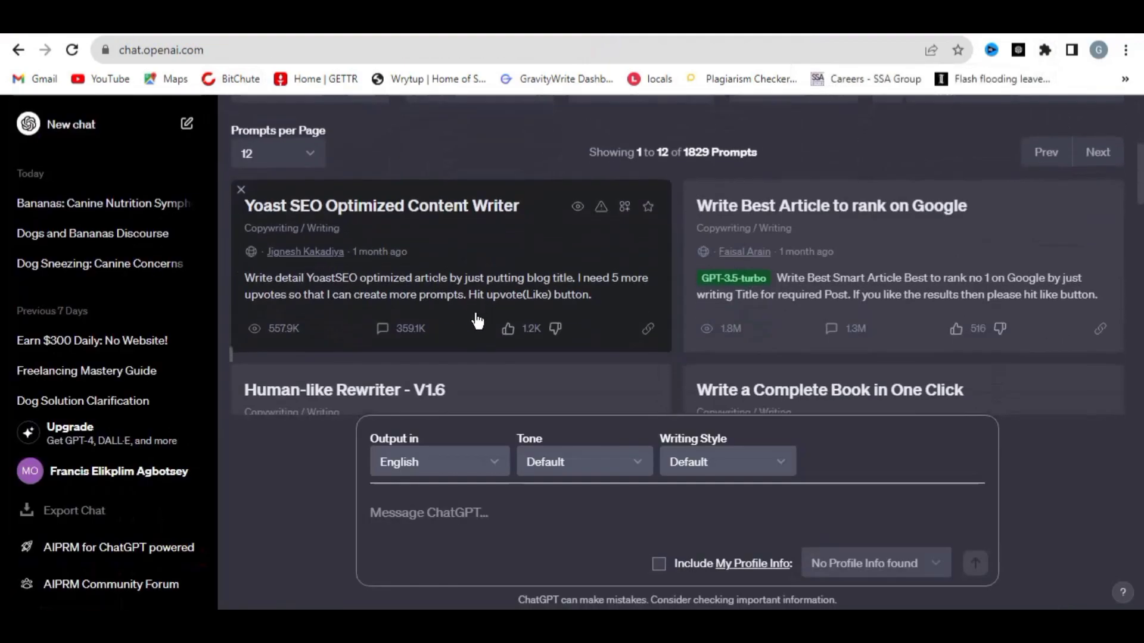
scroll(453, 310, down, 3)
scroll(447, 311, down, 3)
scroll(459, 306, up, 10)
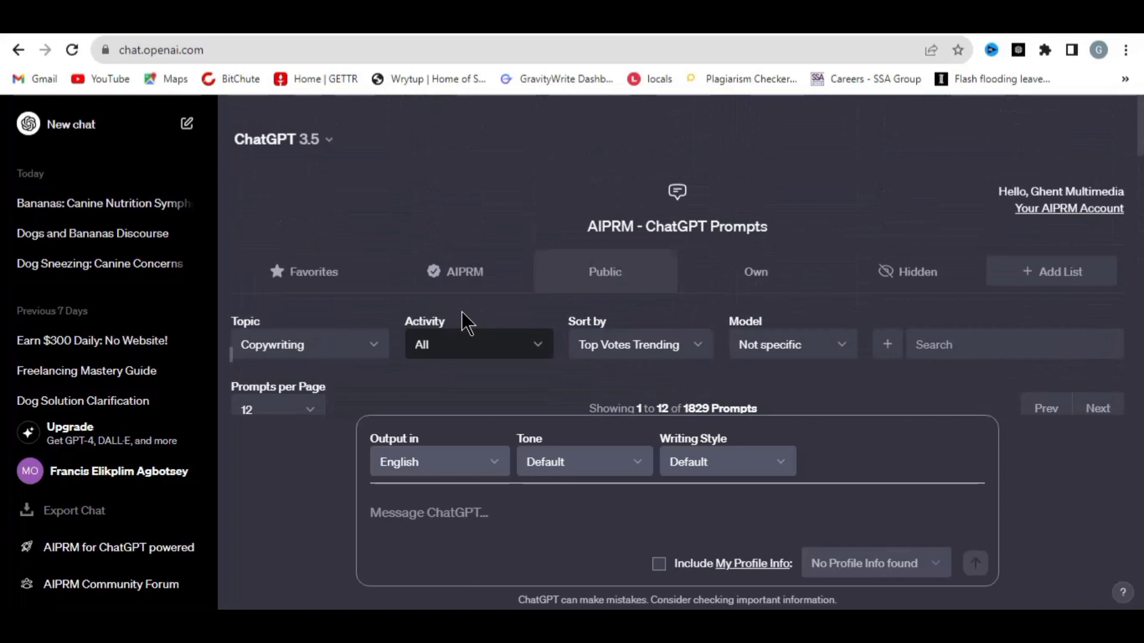
click(473, 269)
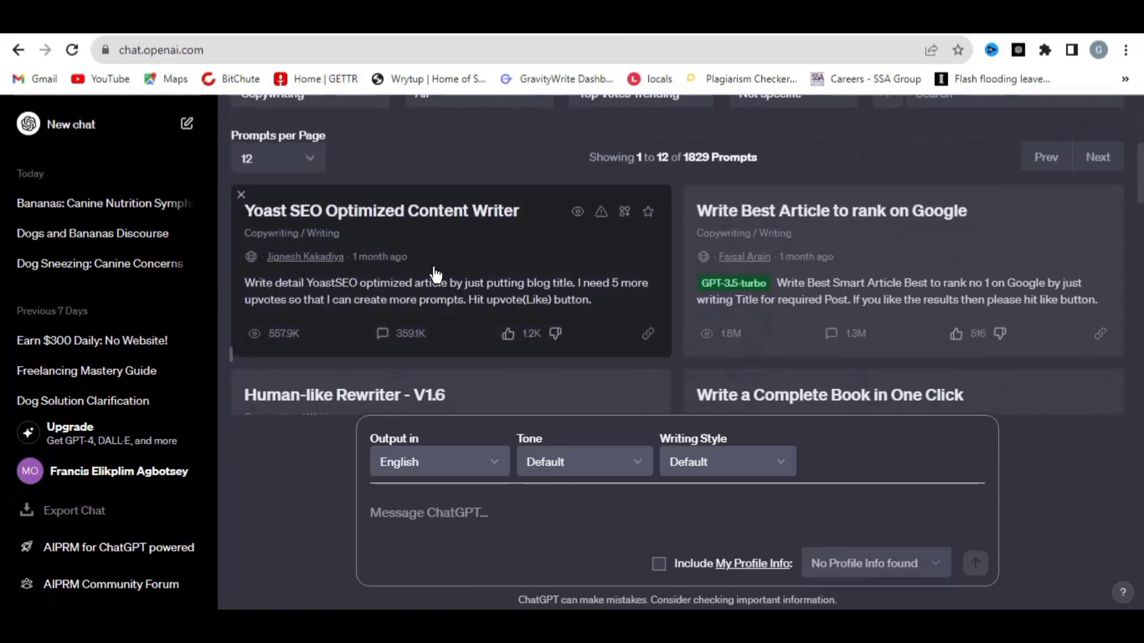
scroll(426, 271, up, 4)
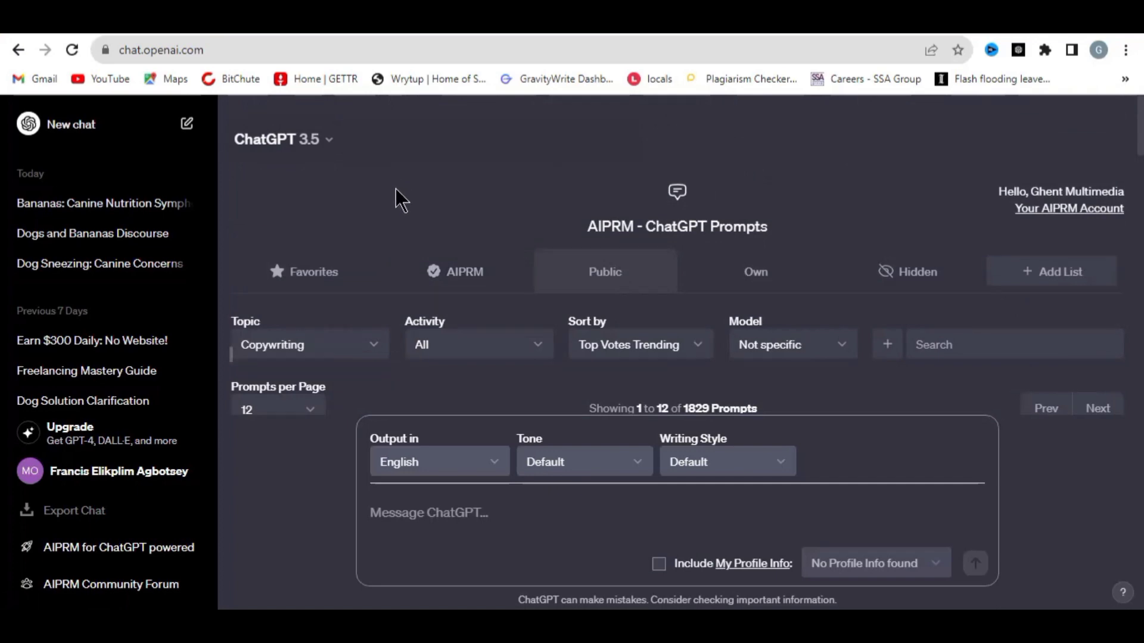
scroll(357, 234, down, 2)
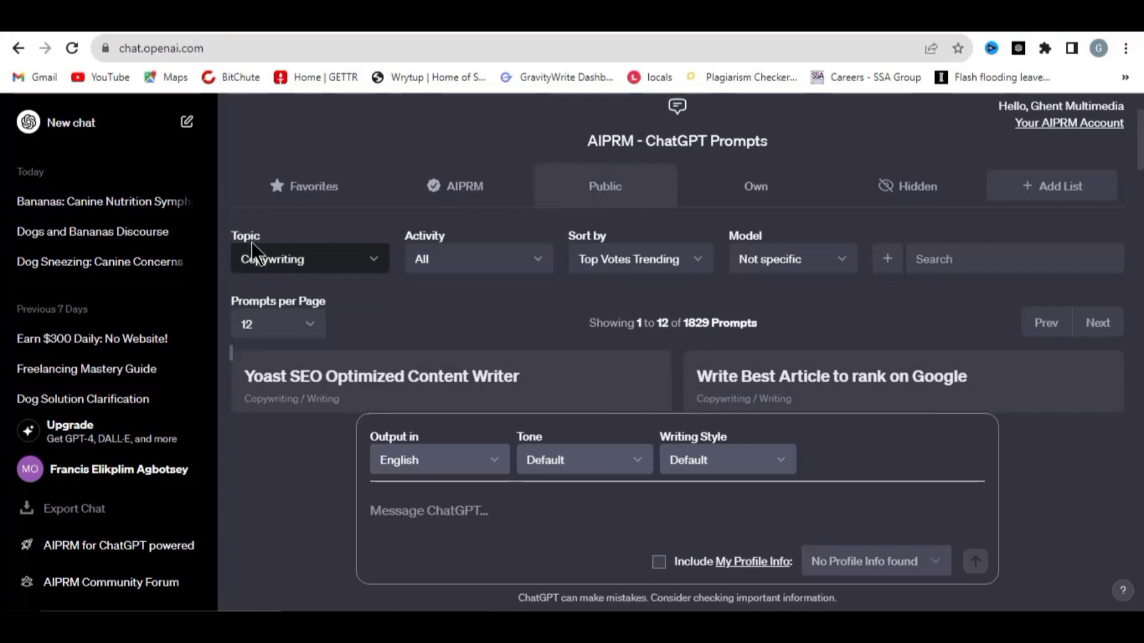
Filter the AIPRM prompts by the topic Copywriting and the activity All
click(306, 256)
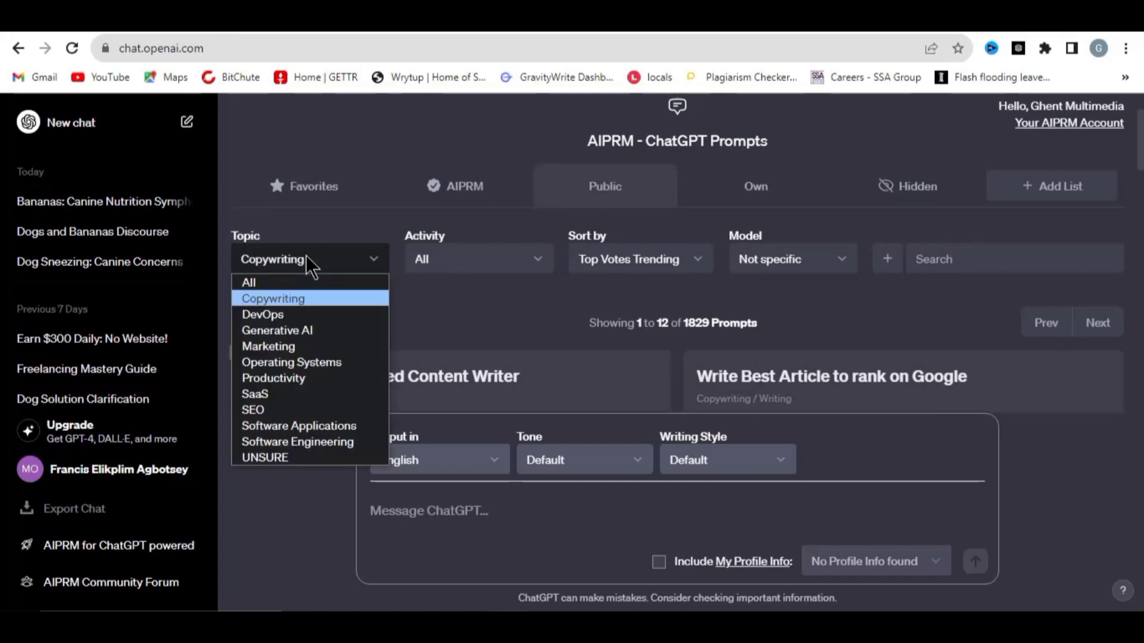
click(302, 295)
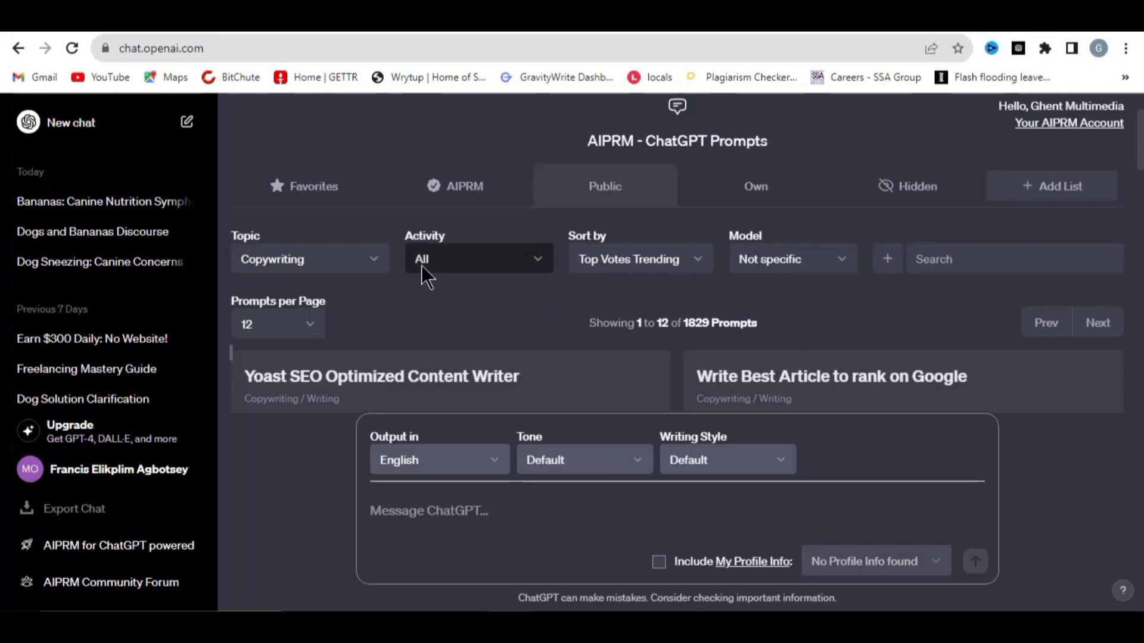
click(460, 271)
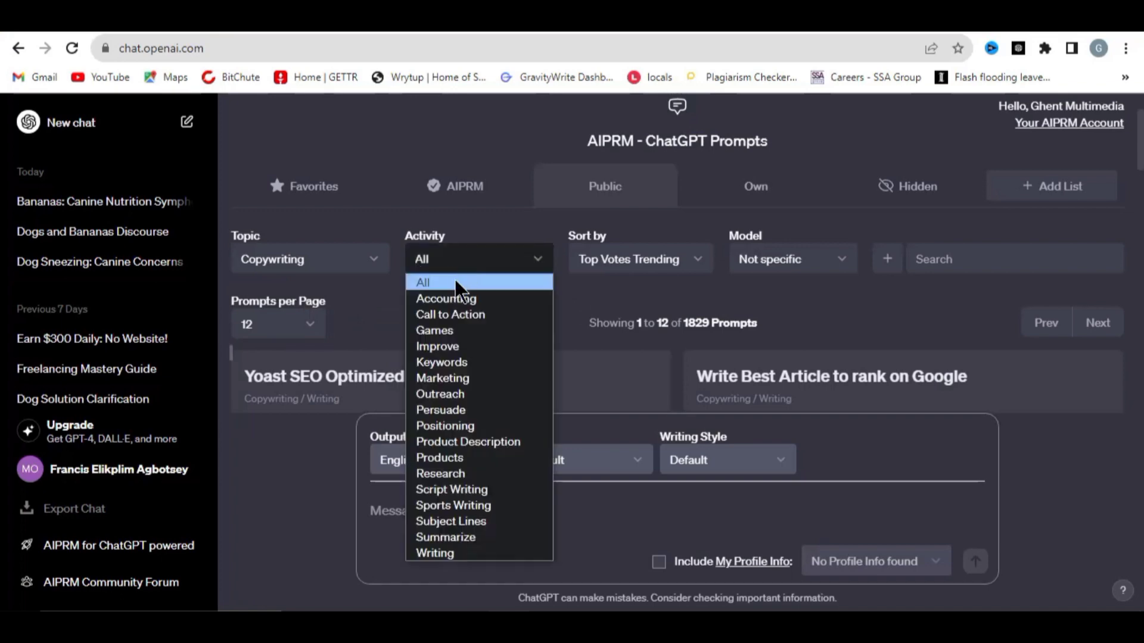
click(457, 281)
Look through the copywriting prompts for one that rewrites content to pass AI detection tools
scroll(451, 280, down, 2)
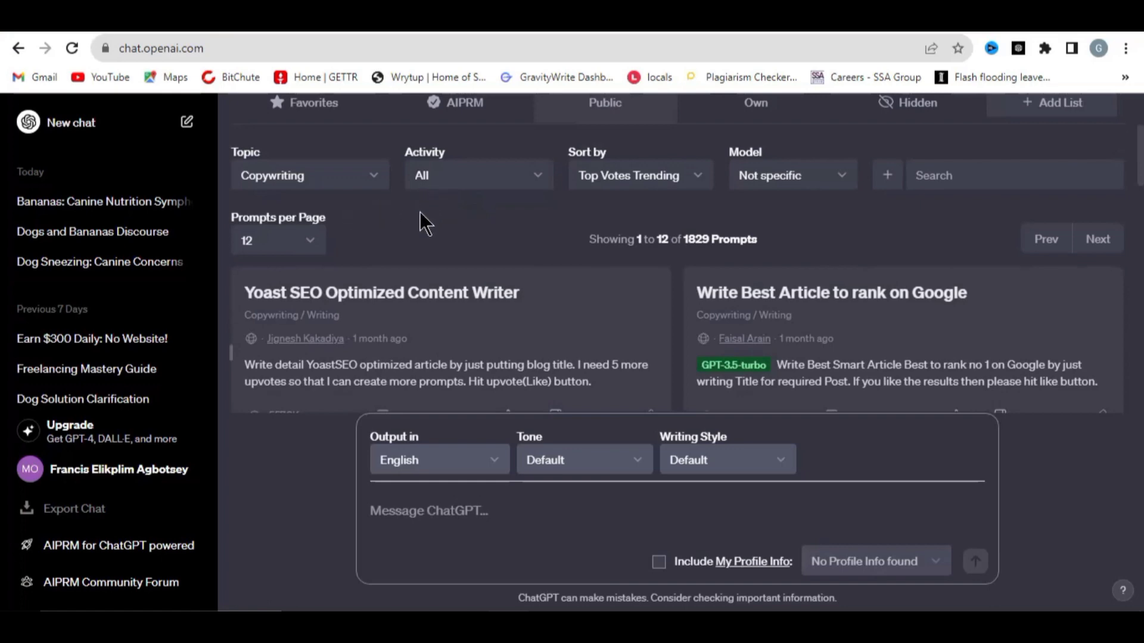
scroll(419, 212, down, 5)
scroll(421, 224, down, 4)
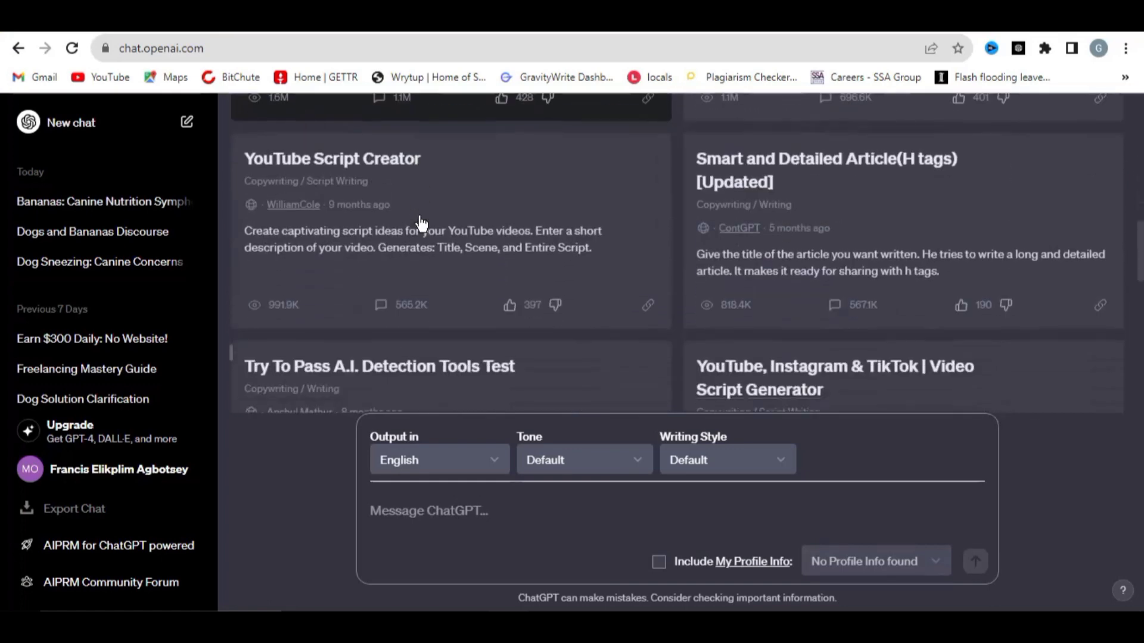
scroll(334, 248, down, 3)
scroll(358, 251, up, 1)
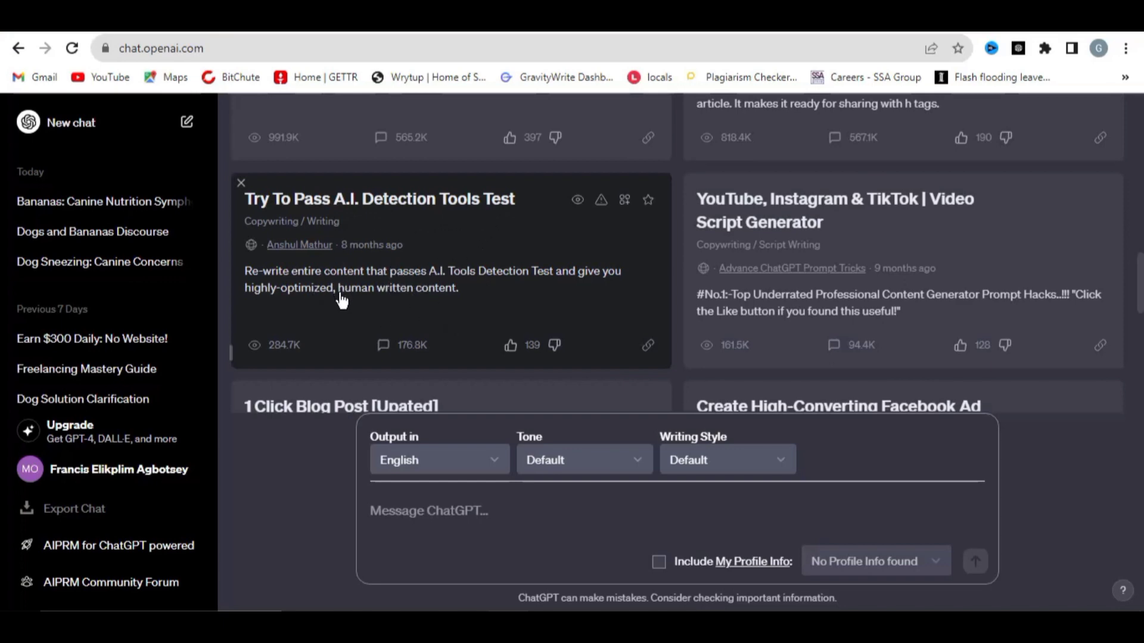
scroll(341, 301, up, 10)
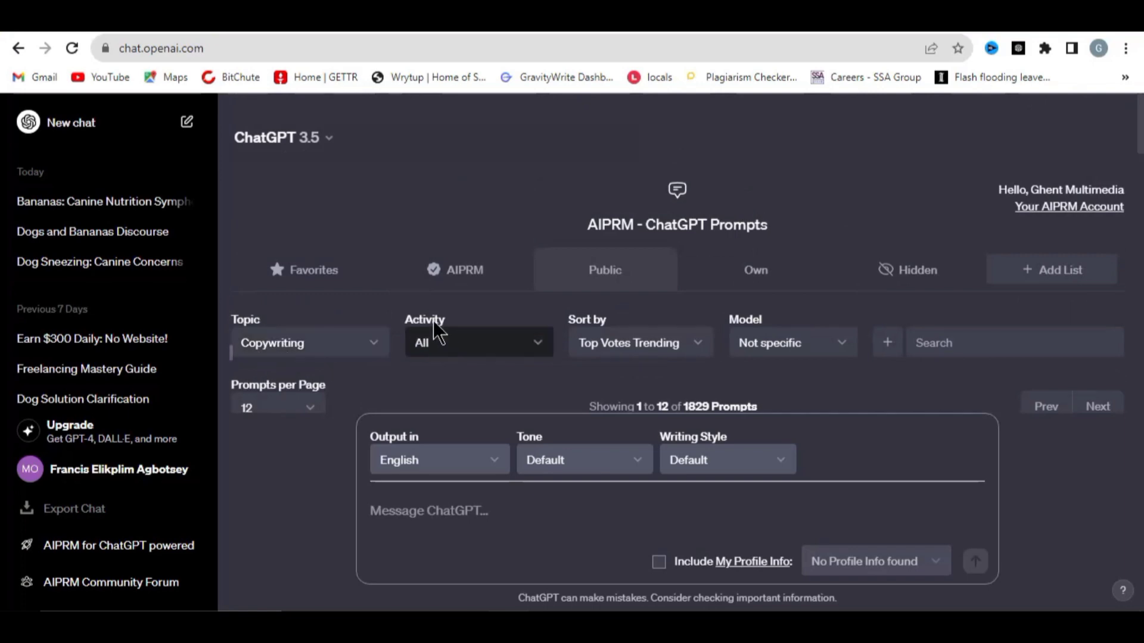
scroll(438, 331, down, 7)
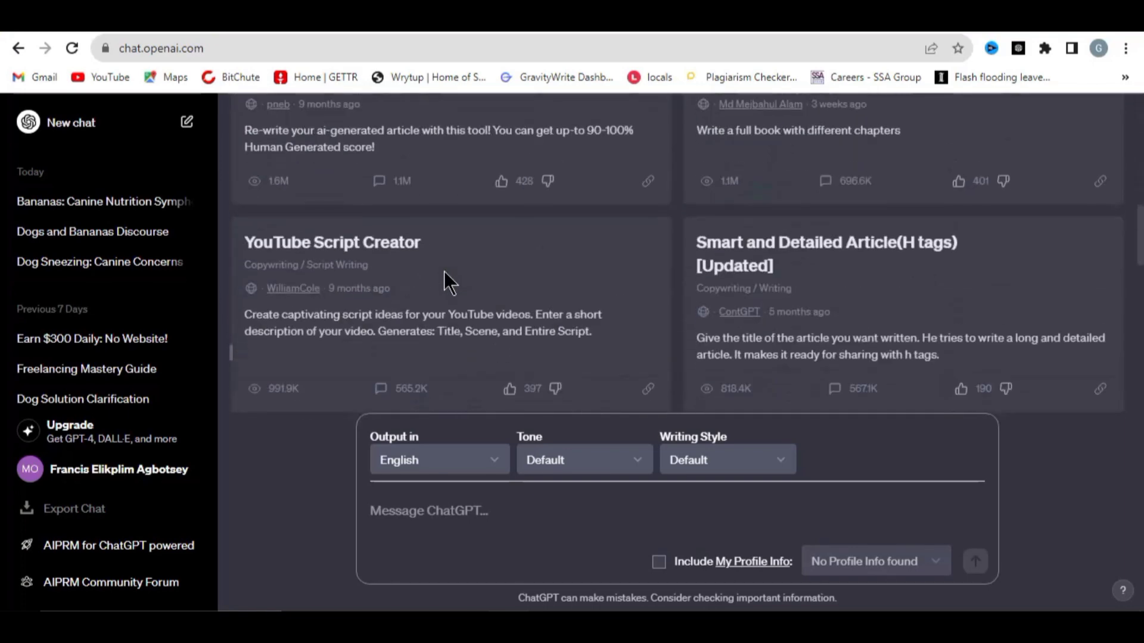
scroll(444, 280, down, 4)
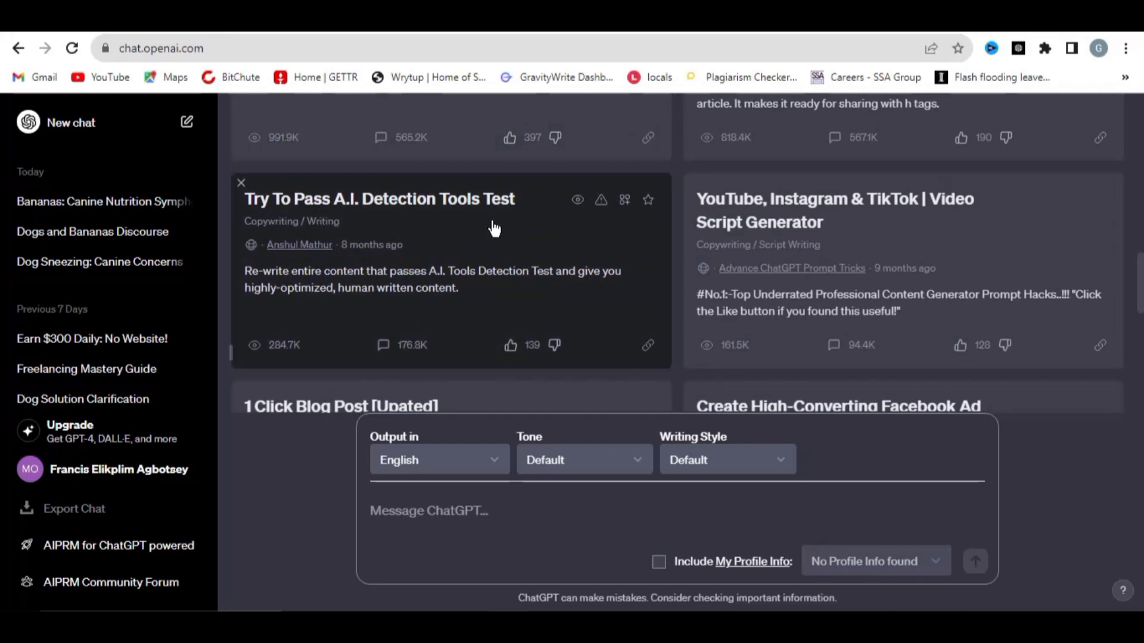
Choose the "Try To Pass A.I. Detection Tools Test" prompt, and copy the highlighted banana article from the Bard tab
click(474, 250)
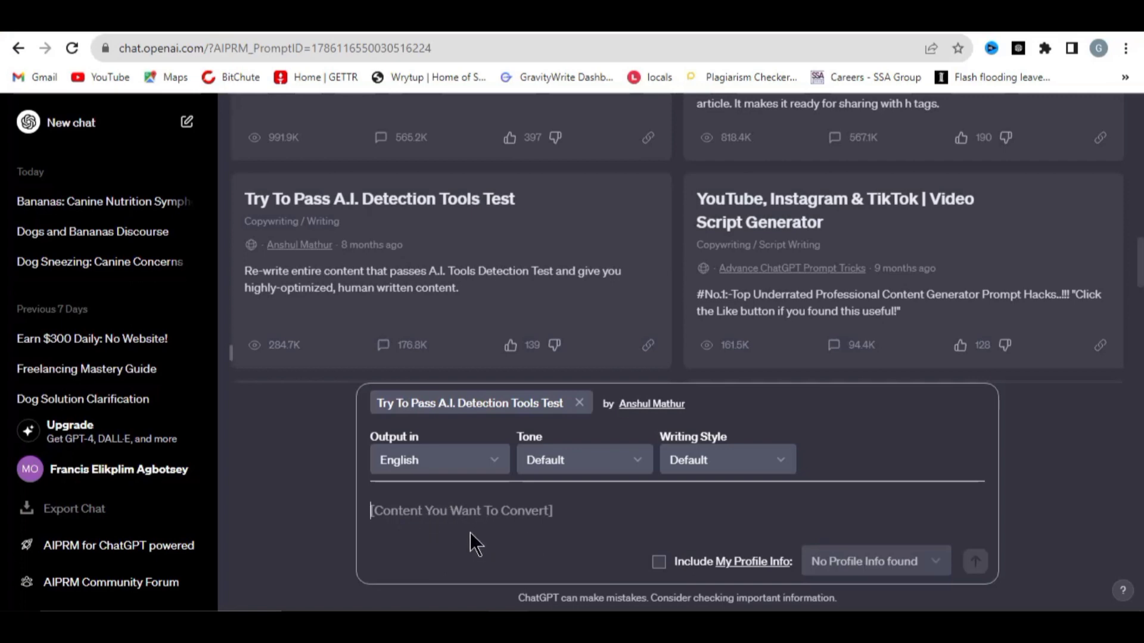
key(ctrl+Tab)
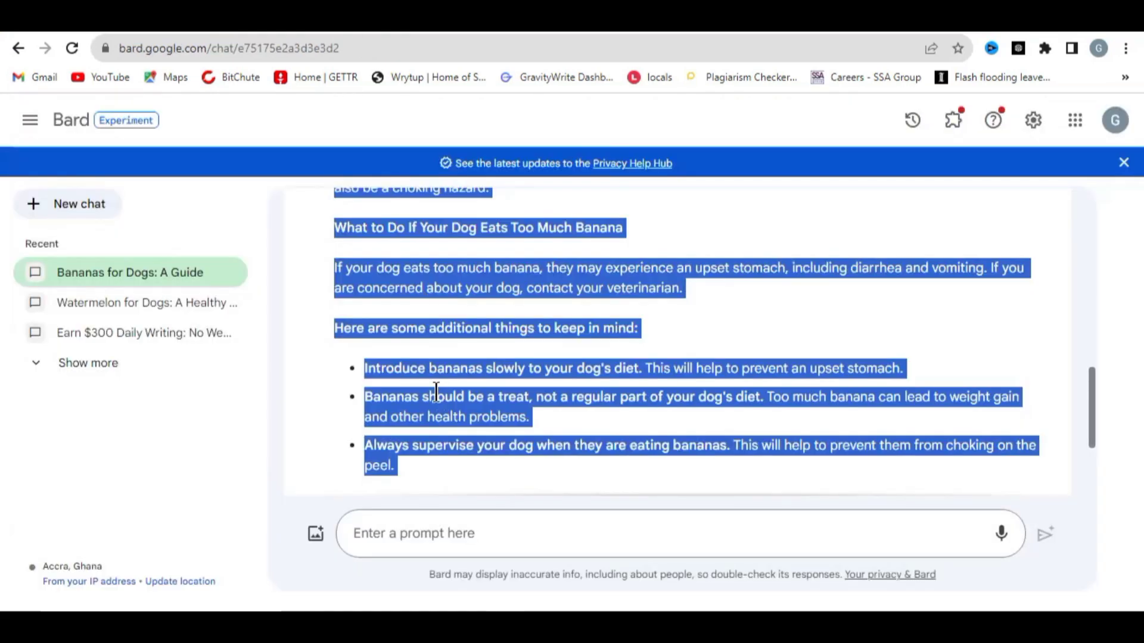
scroll(438, 357, up, 5)
right_click(439, 315)
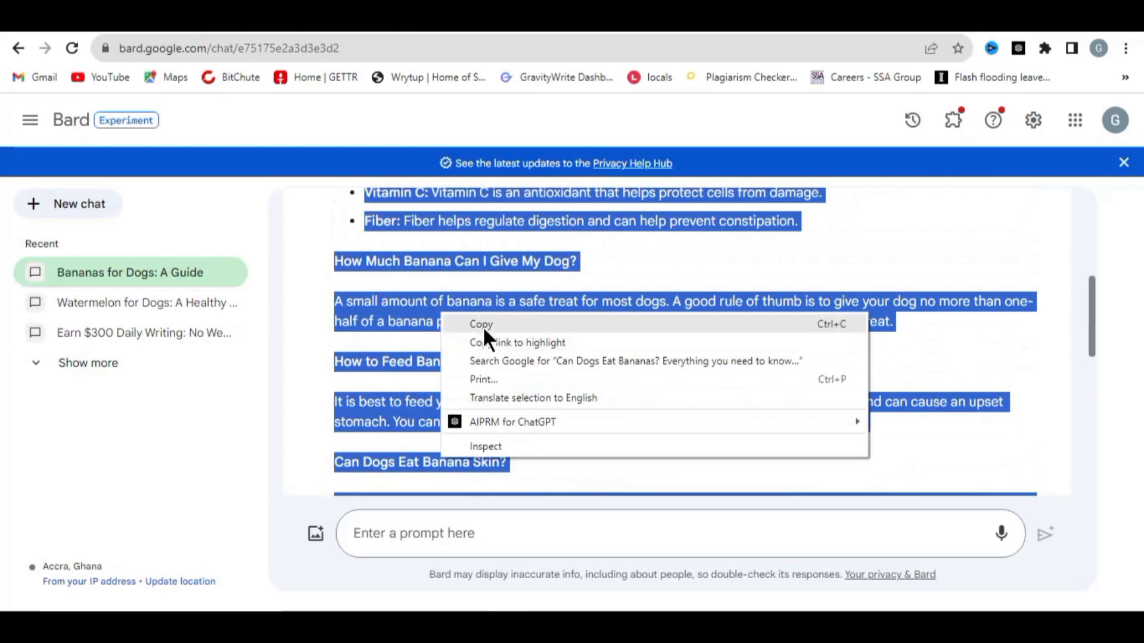
click(482, 326)
Switch back to ChatGPT and submit the copied Bard article as the content to convert with the chosen prompt
key(ctrl+Tab)
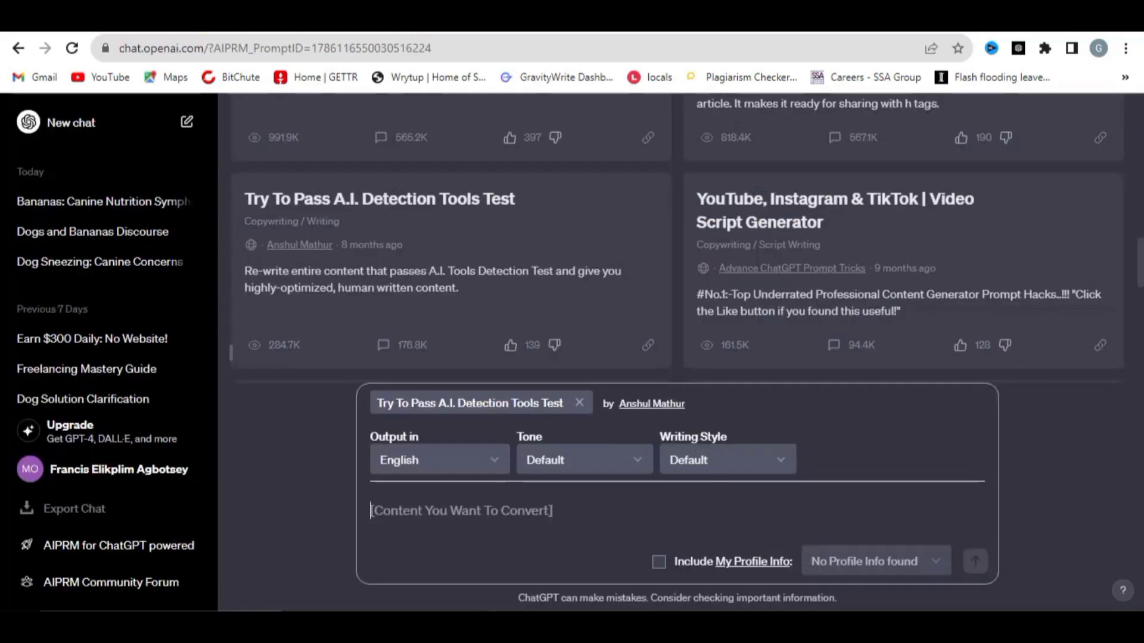
right_click(422, 522)
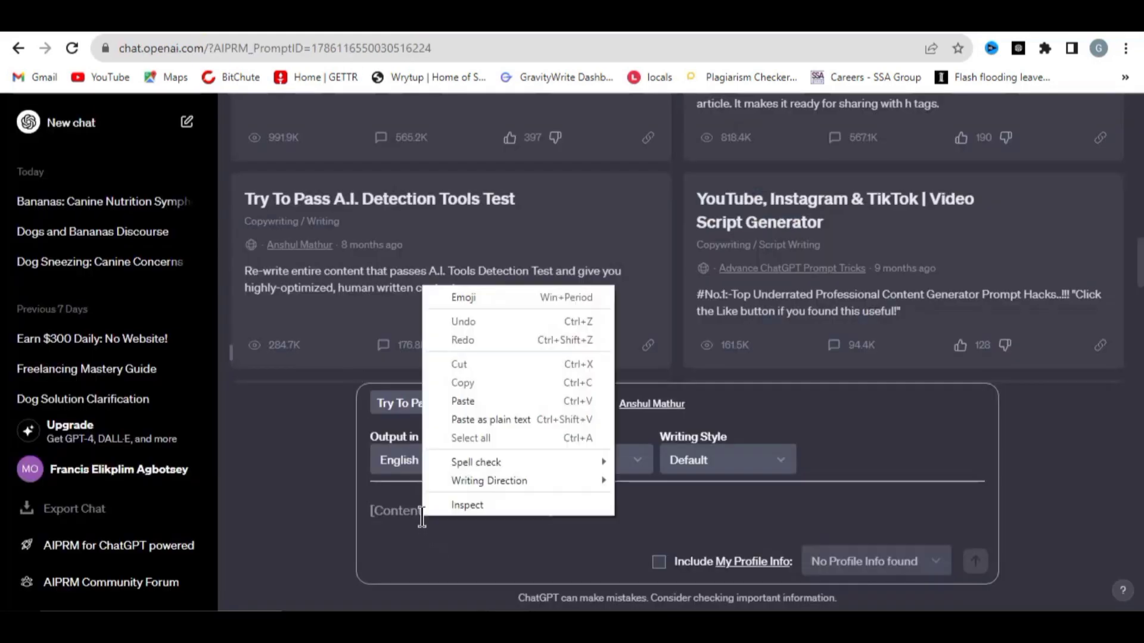
click(475, 398)
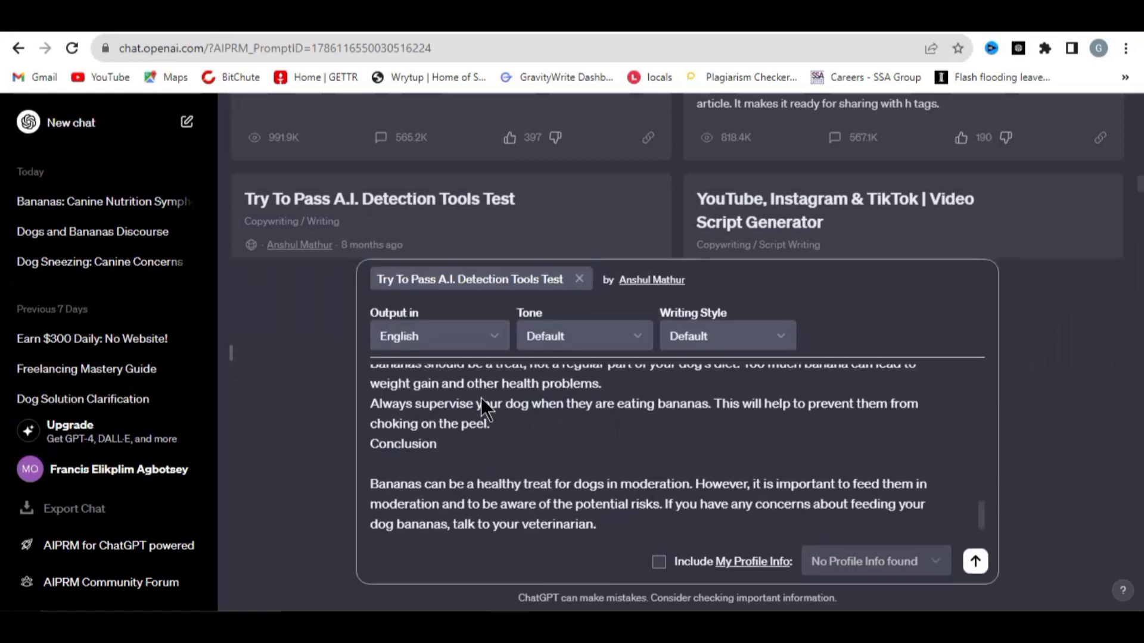
click(976, 563)
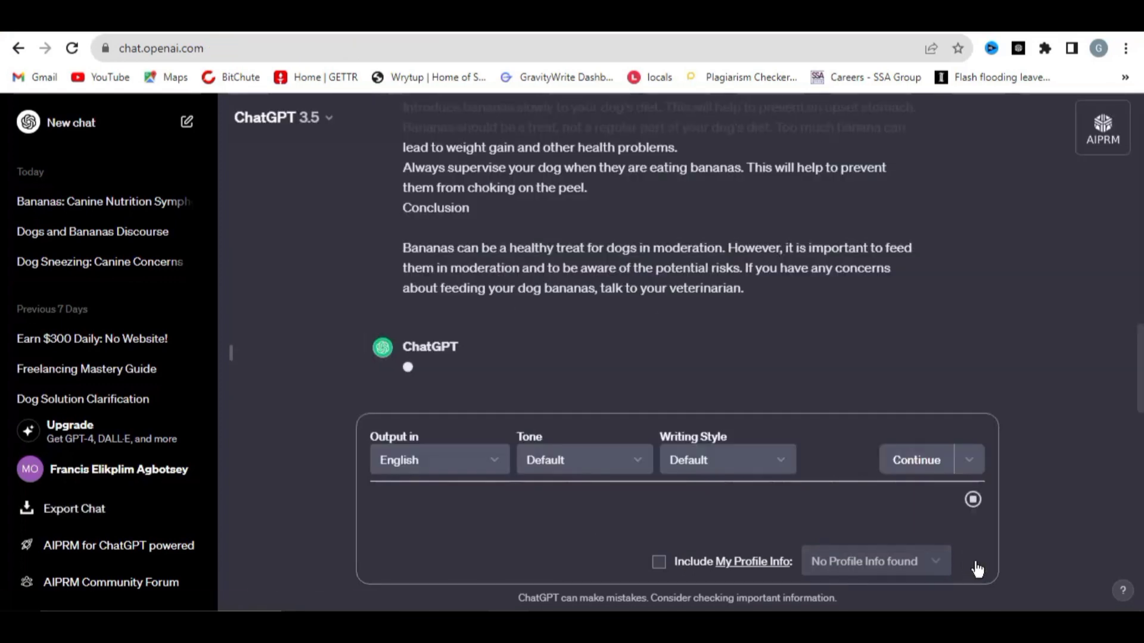
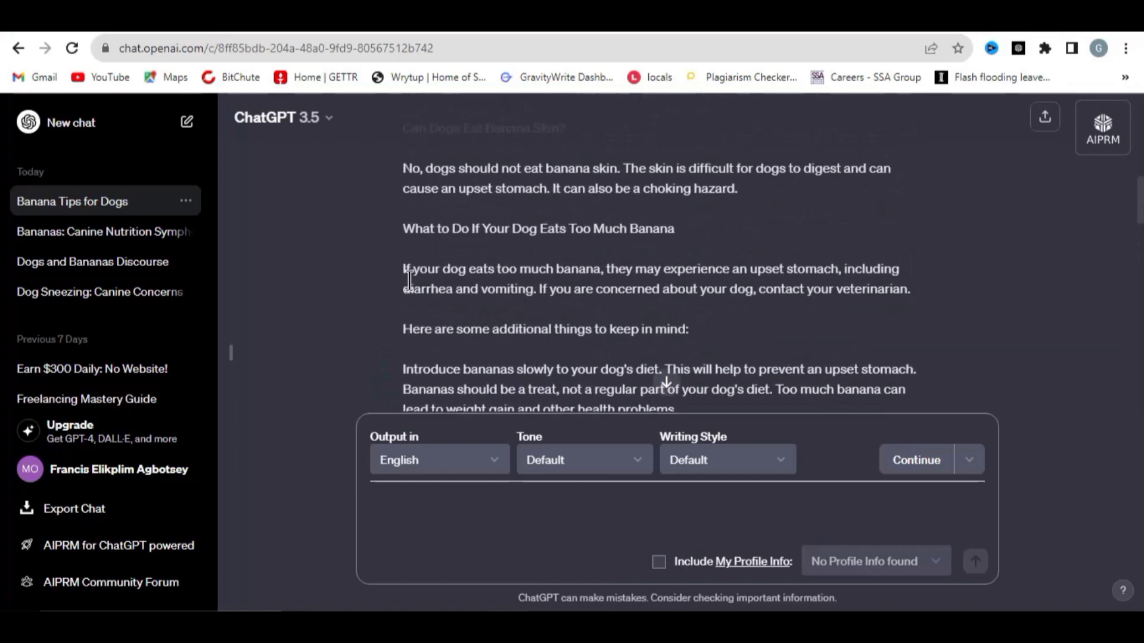
Copy ChatGPT's whole rewritten article, from "Unveiling the Banana Mystery for Canine Companions" through the "Wrapping it up" paragraph
scroll(407, 279, down, 10)
scroll(412, 286, up, 2)
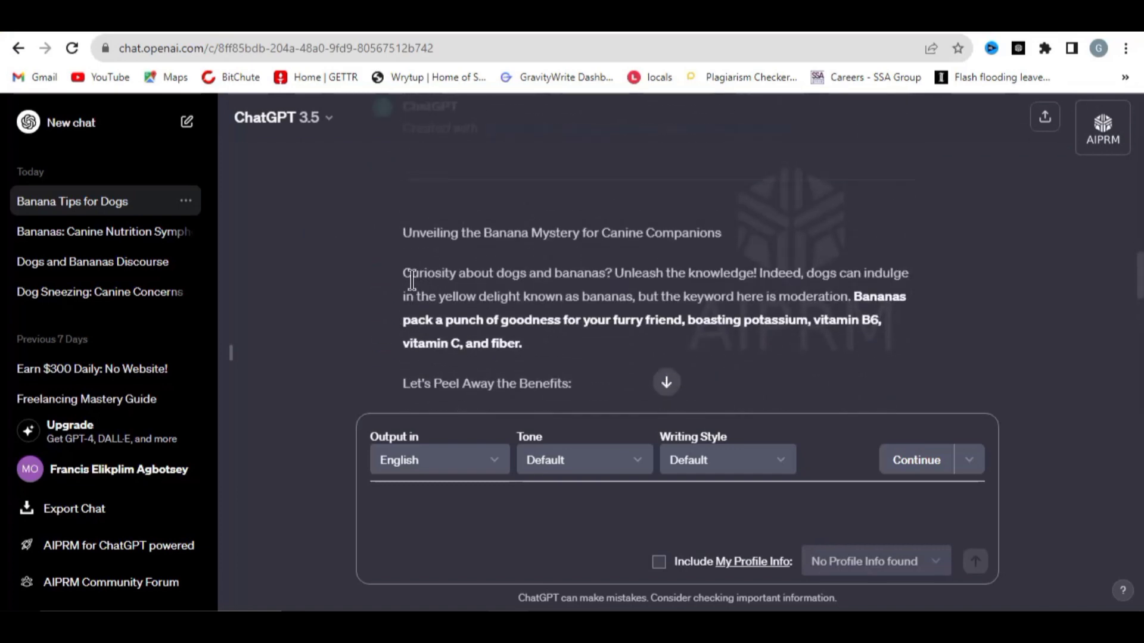
scroll(444, 301, down, 2)
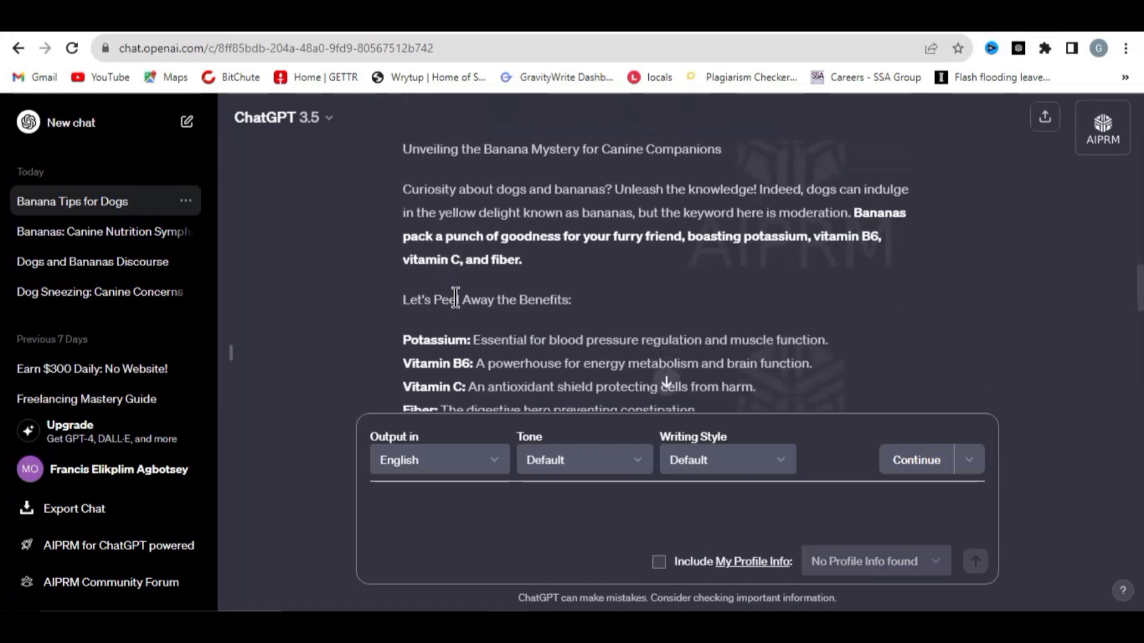
scroll(439, 299, up, 2)
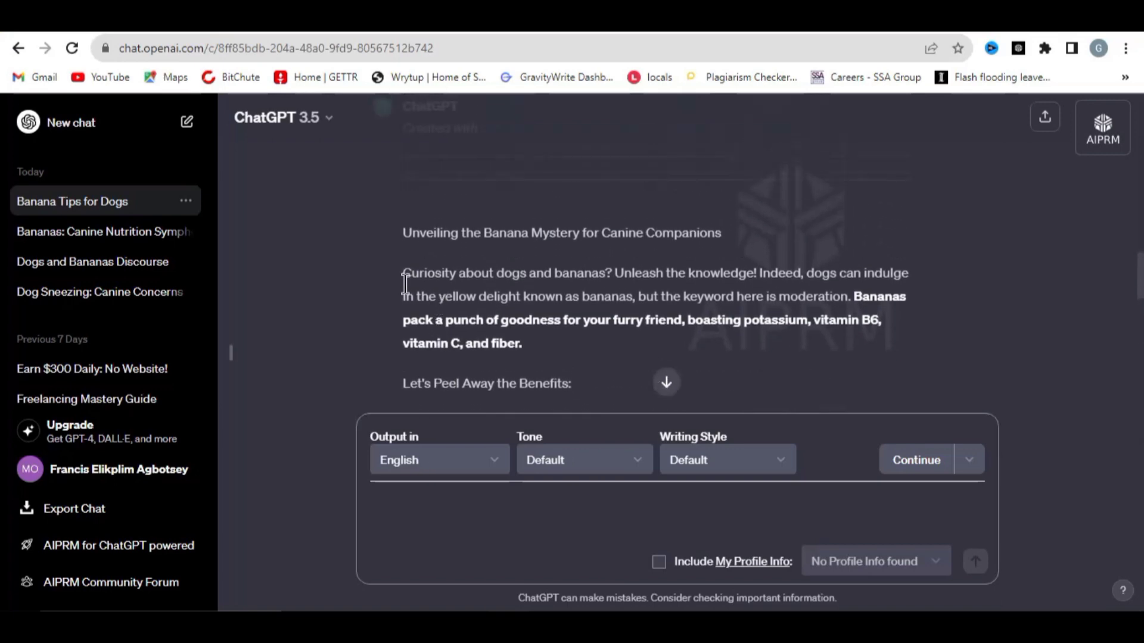
drag(398, 233, 581, 403)
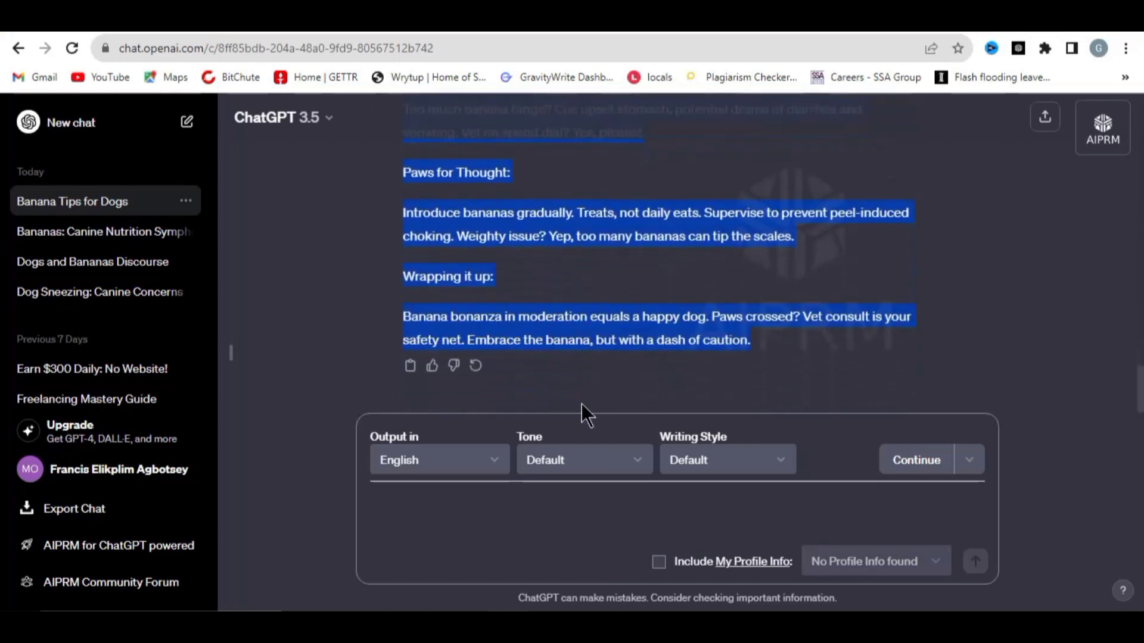
right_click(558, 346)
click(587, 344)
Switch to ZeroGPT and clear the previously checked Bard article from the detector's text box
click(502, 15)
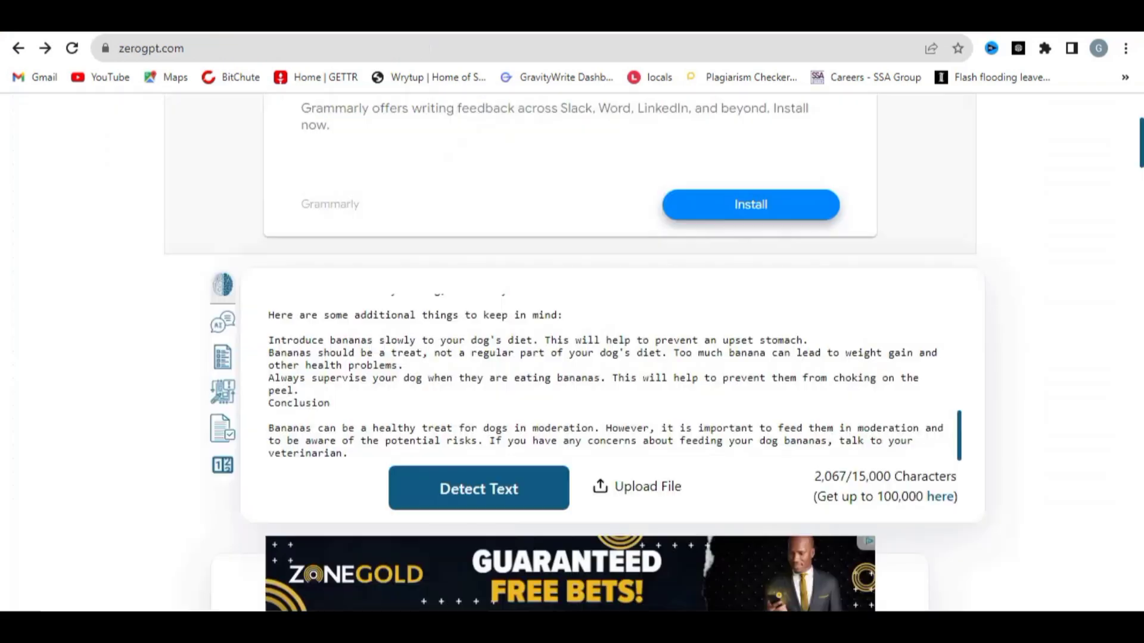
scroll(238, 235, up, 5)
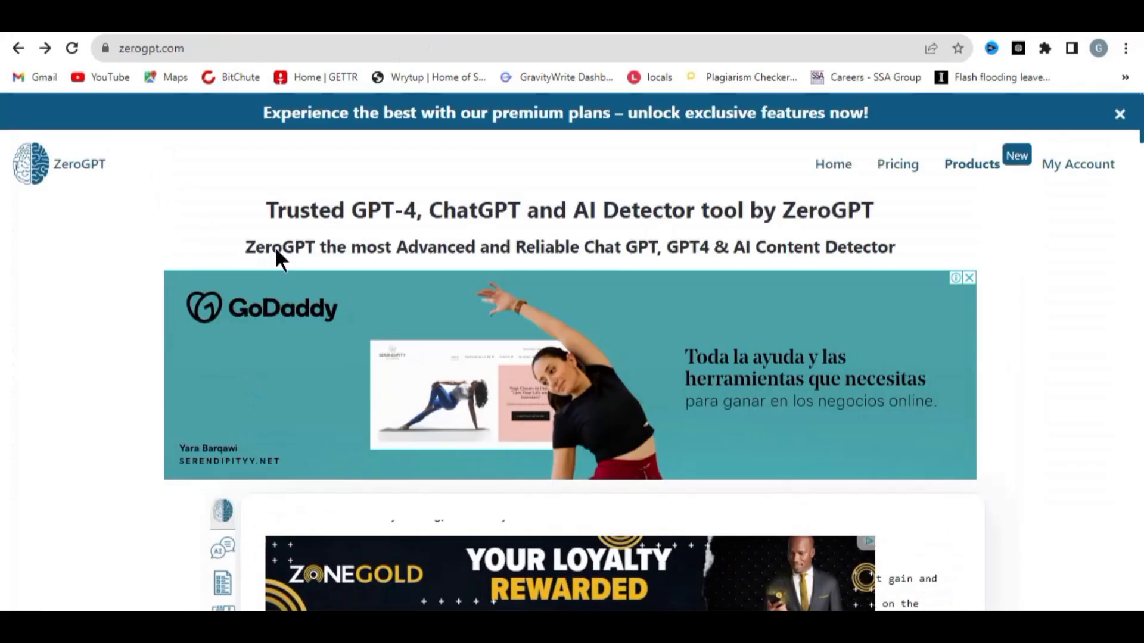
scroll(270, 263, down, 6)
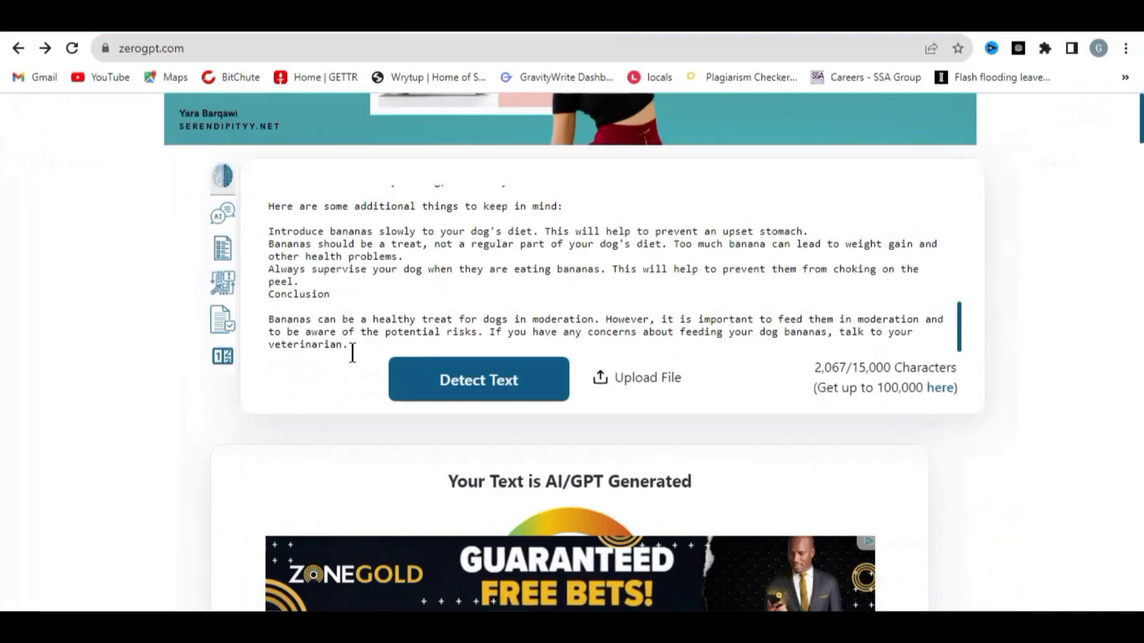
scroll(358, 297, down, 3)
scroll(376, 219, up, 3)
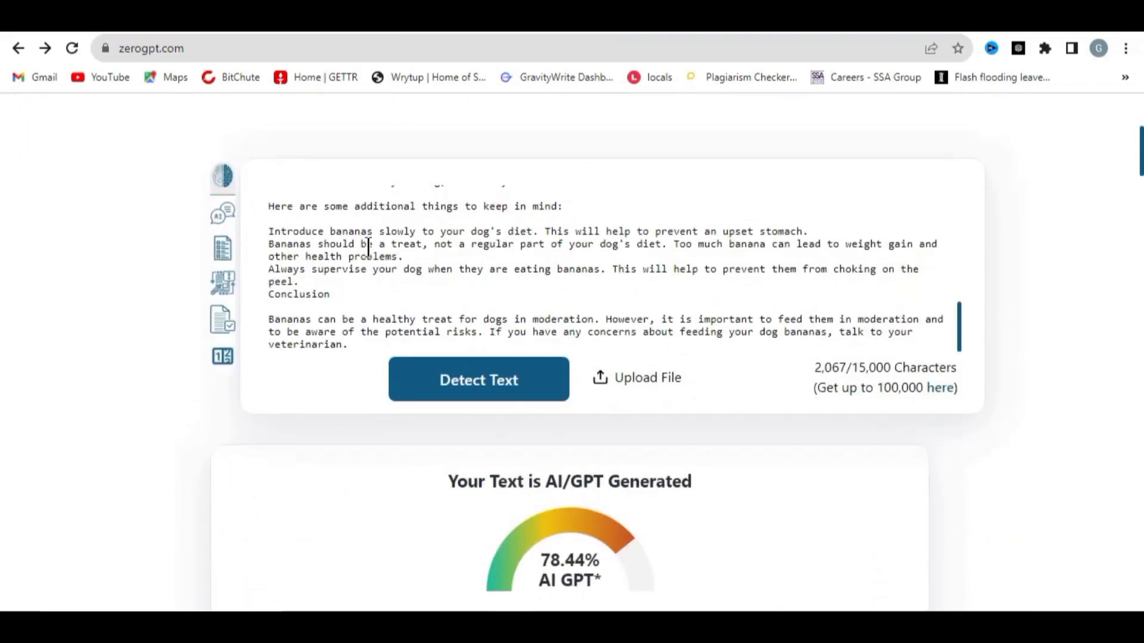
right_click(368, 247)
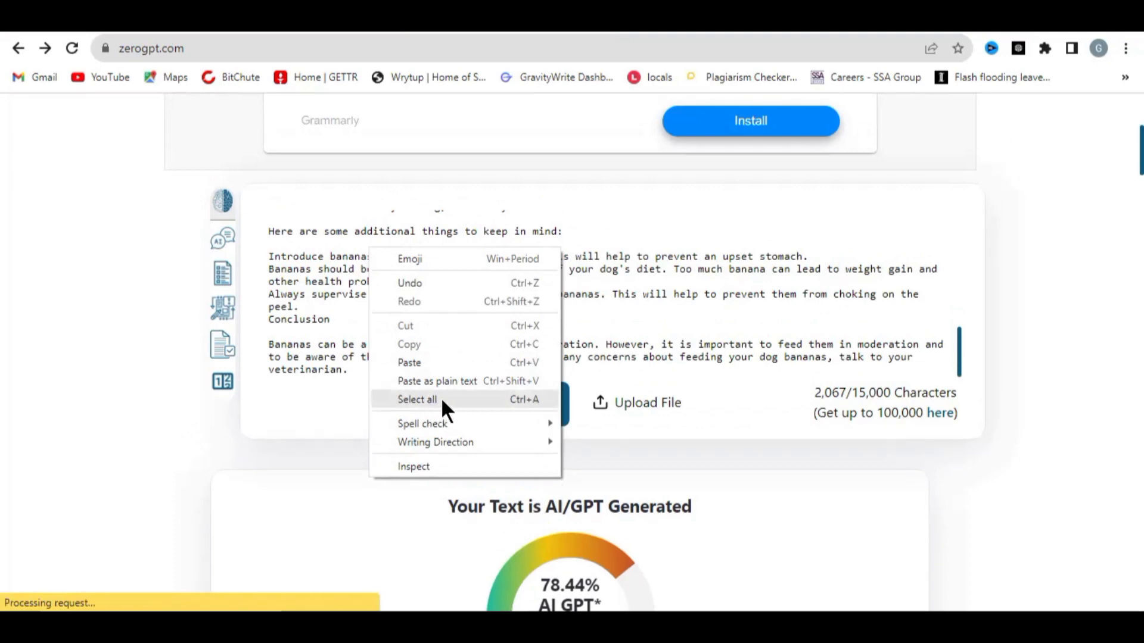
click(441, 398)
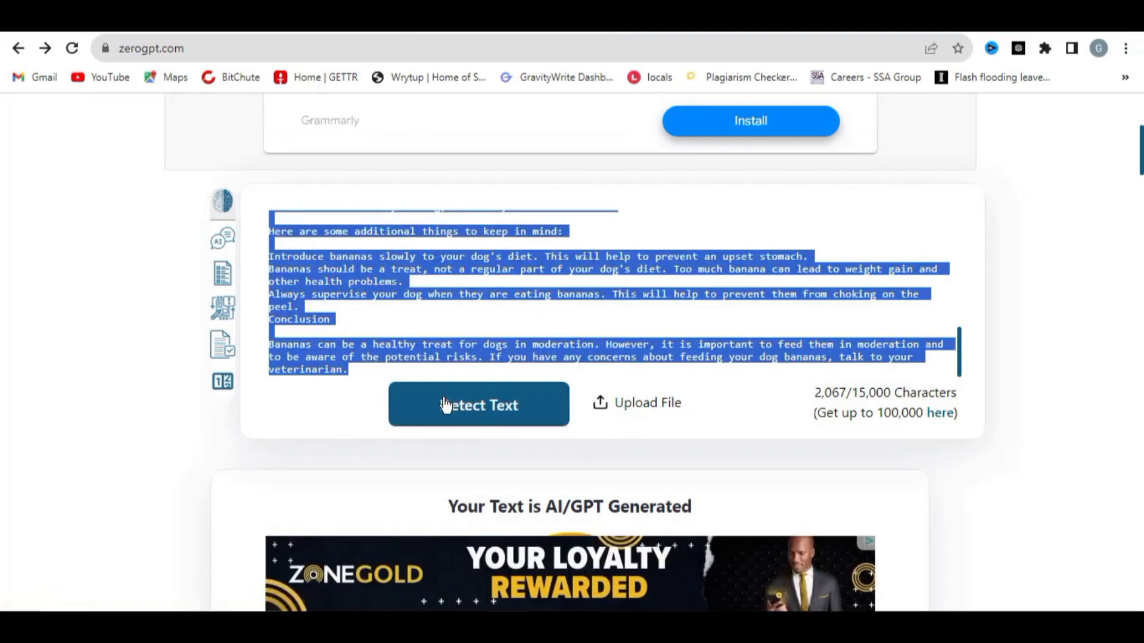
key(BackSpace)
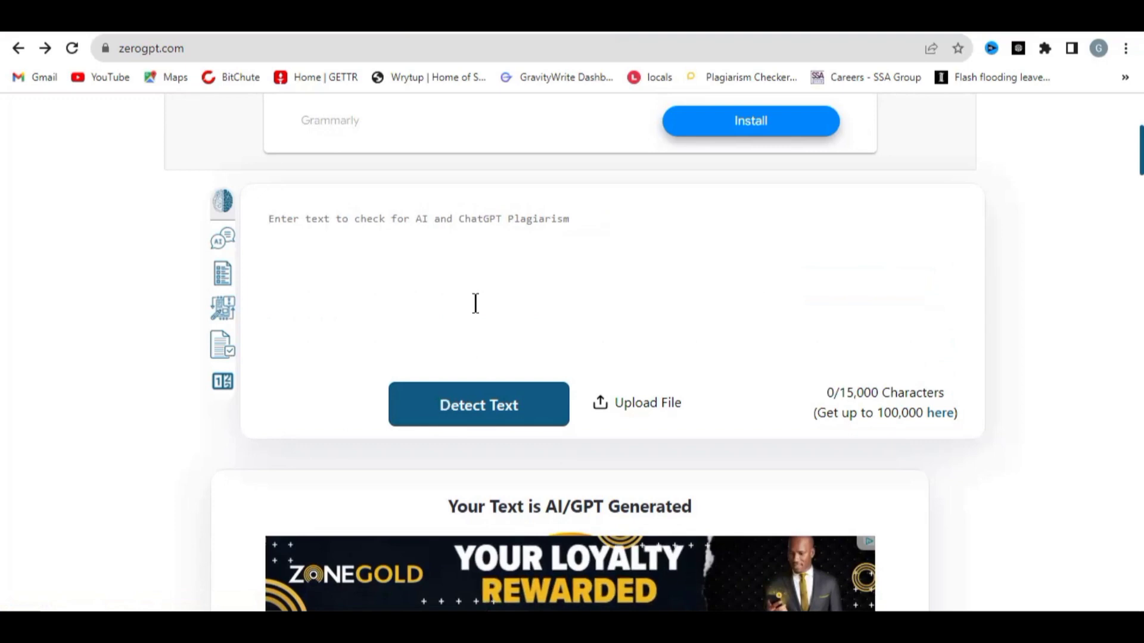
Paste the rewritten banana article into the empty detector text box and run the AI text detection
scroll(358, 352, up, 3)
scroll(357, 328, down, 3)
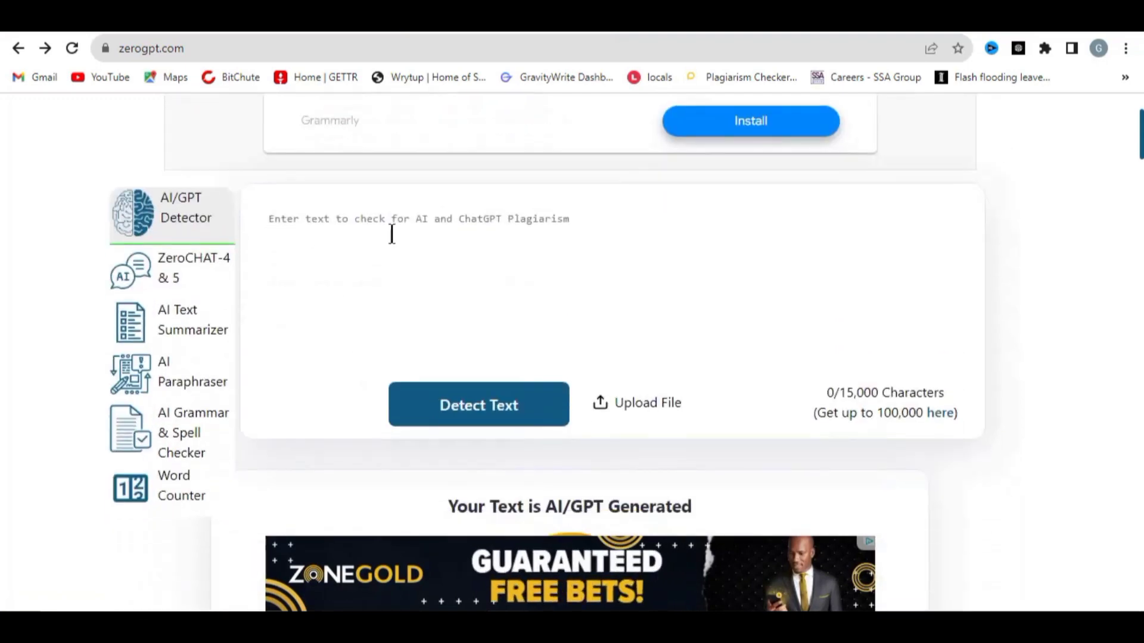
right_click(286, 222)
click(339, 331)
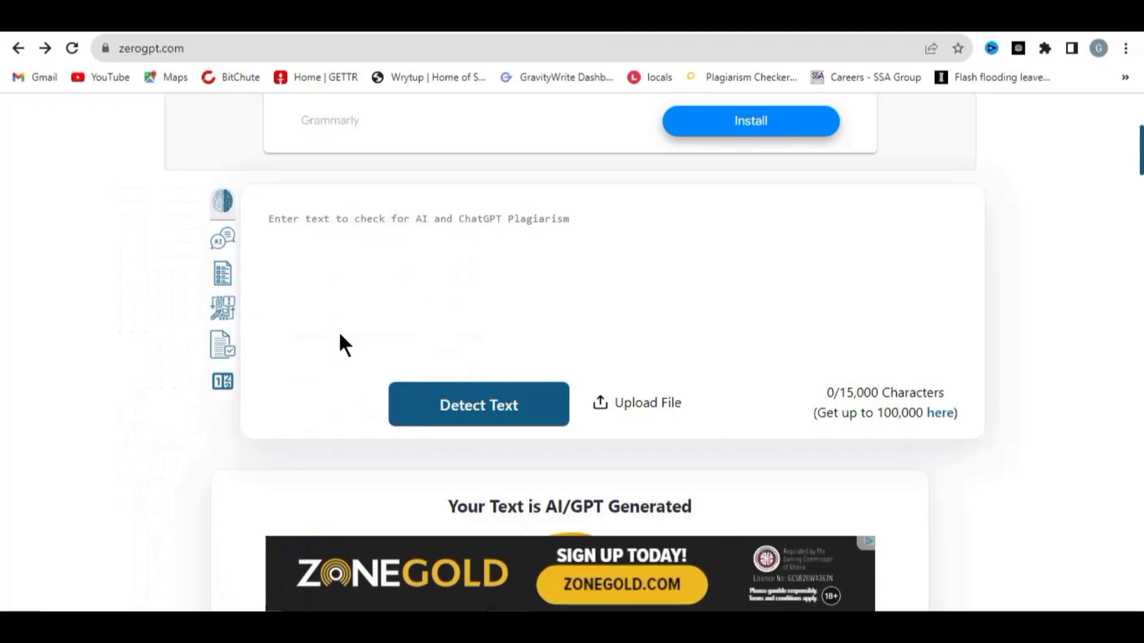
scroll(335, 337, up, 5)
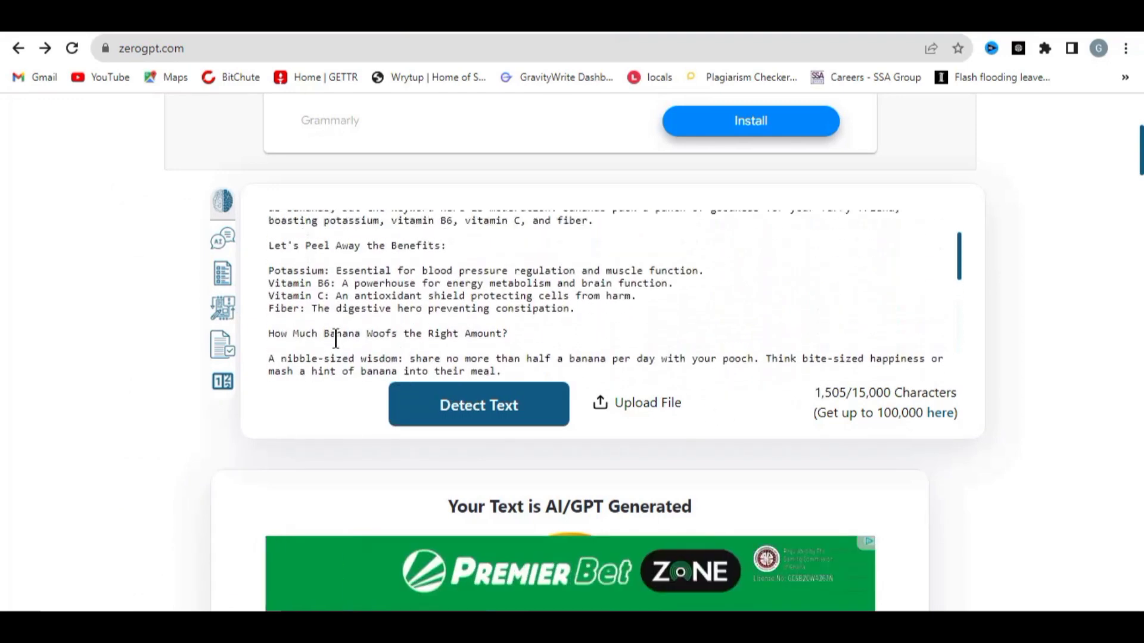
scroll(337, 338, up, 2)
scroll(362, 312, down, 10)
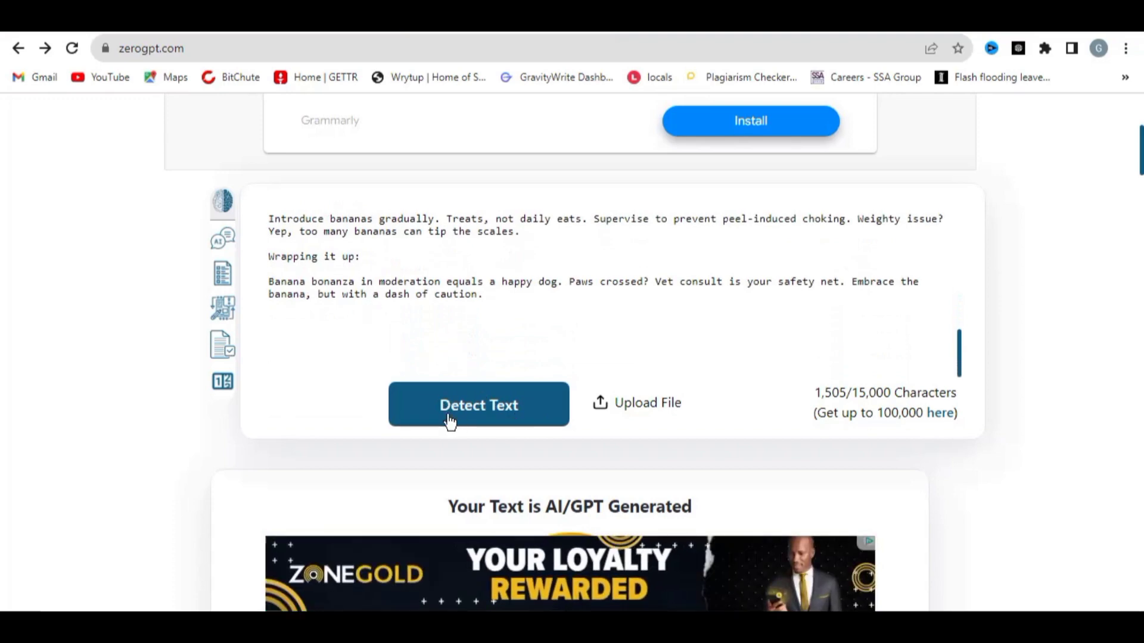
click(472, 413)
Examine the AI detection verdict, the percentage gauge and the analysed article text for highlighted sentences
scroll(460, 359, down, 4)
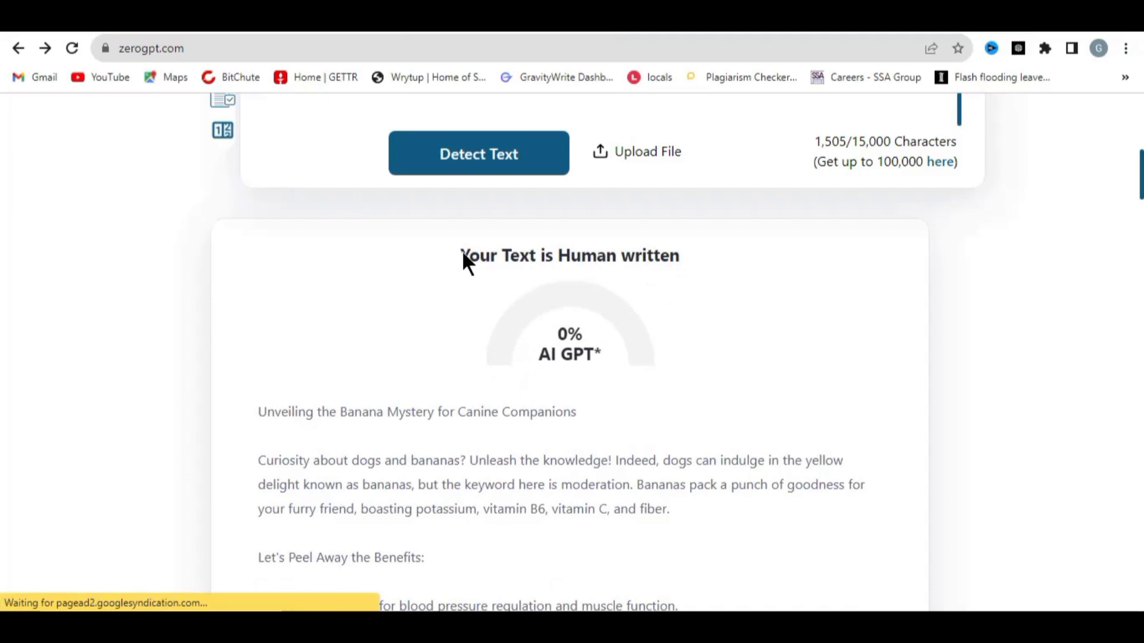
scroll(445, 335, down, 10)
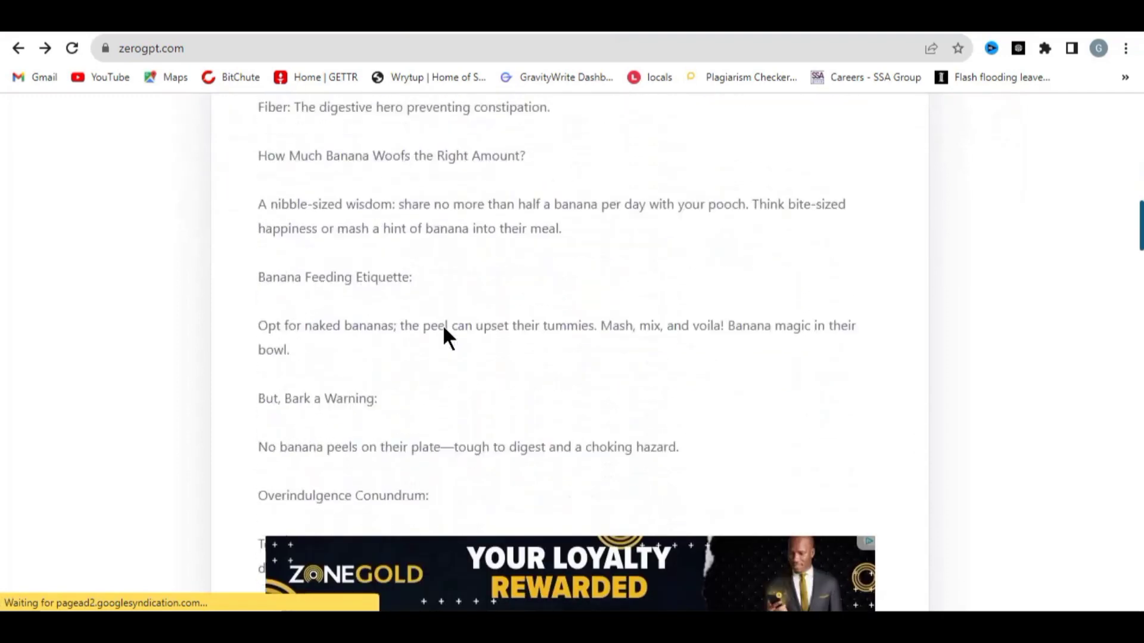
scroll(442, 324, down, 10)
scroll(442, 328, up, 15)
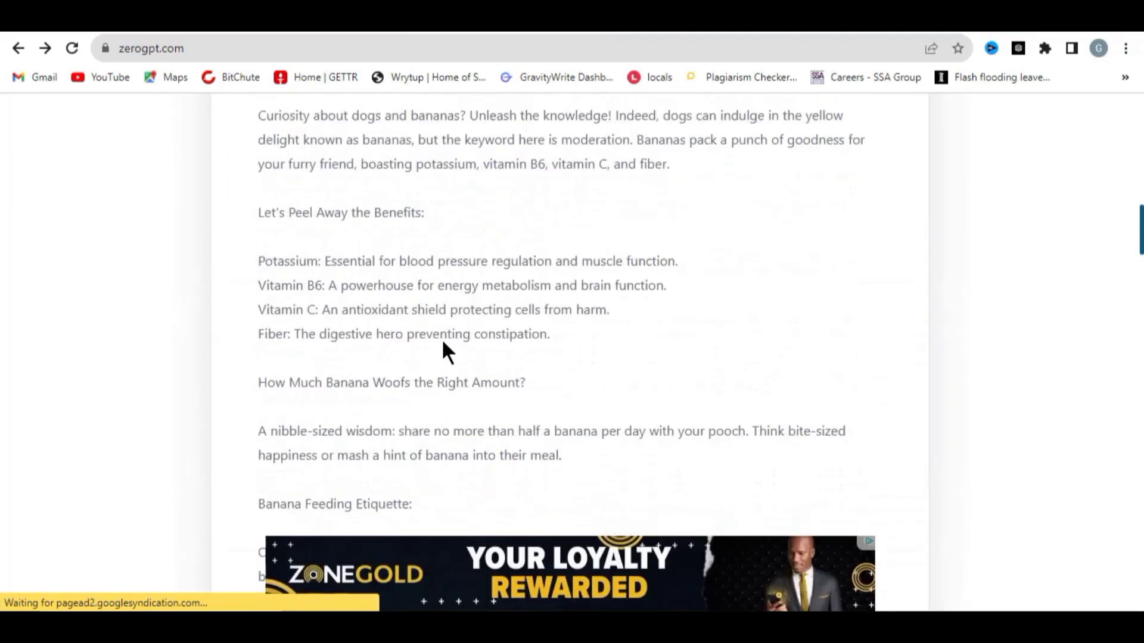
scroll(443, 343, up, 10)
scroll(430, 344, down, 2)
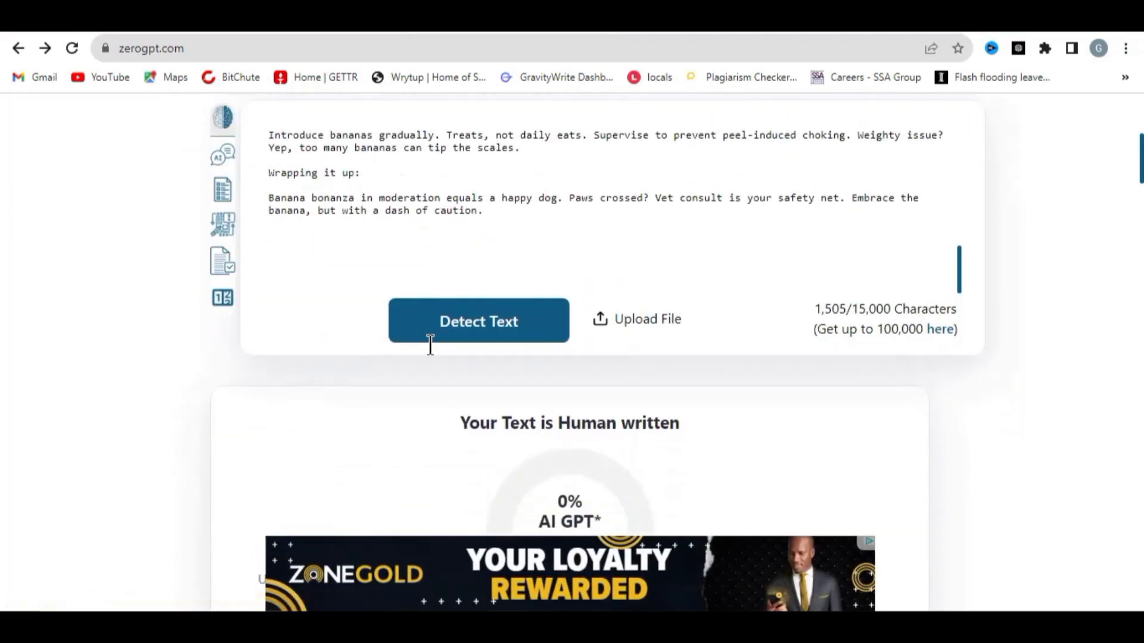
scroll(429, 354, up, 4)
scroll(459, 365, down, 7)
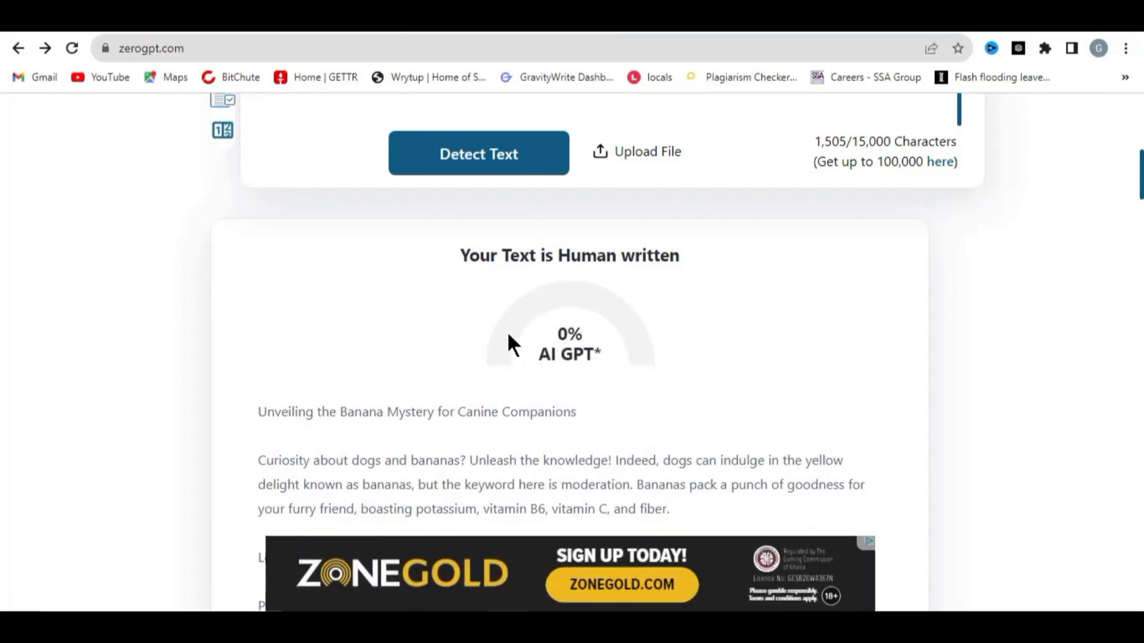
scroll(475, 315, up, 9)
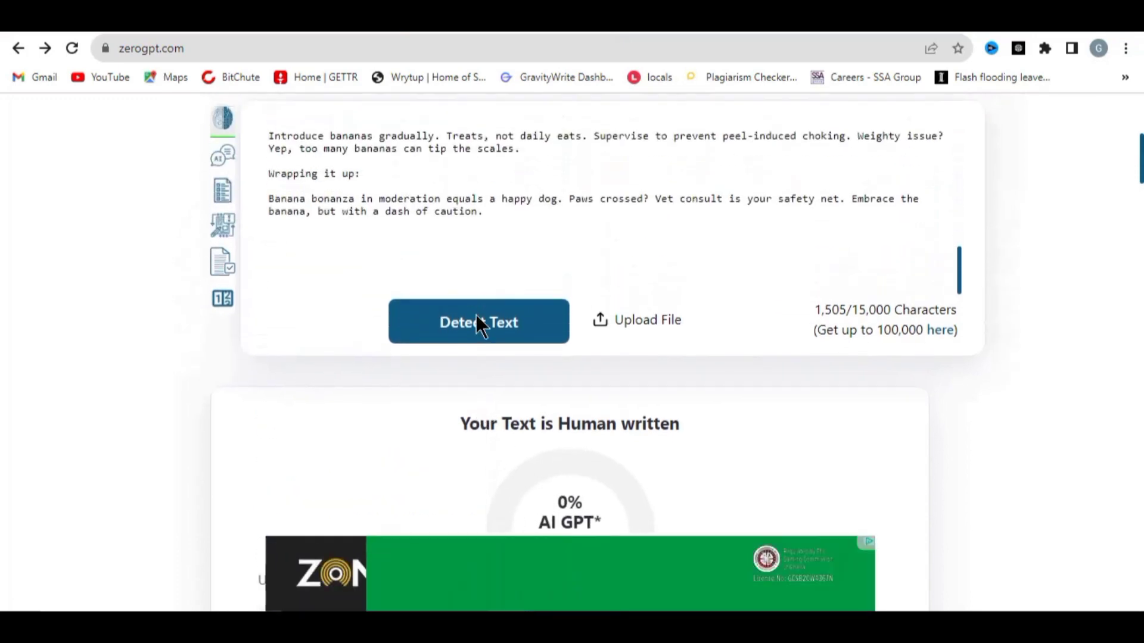
scroll(471, 325, down, 6)
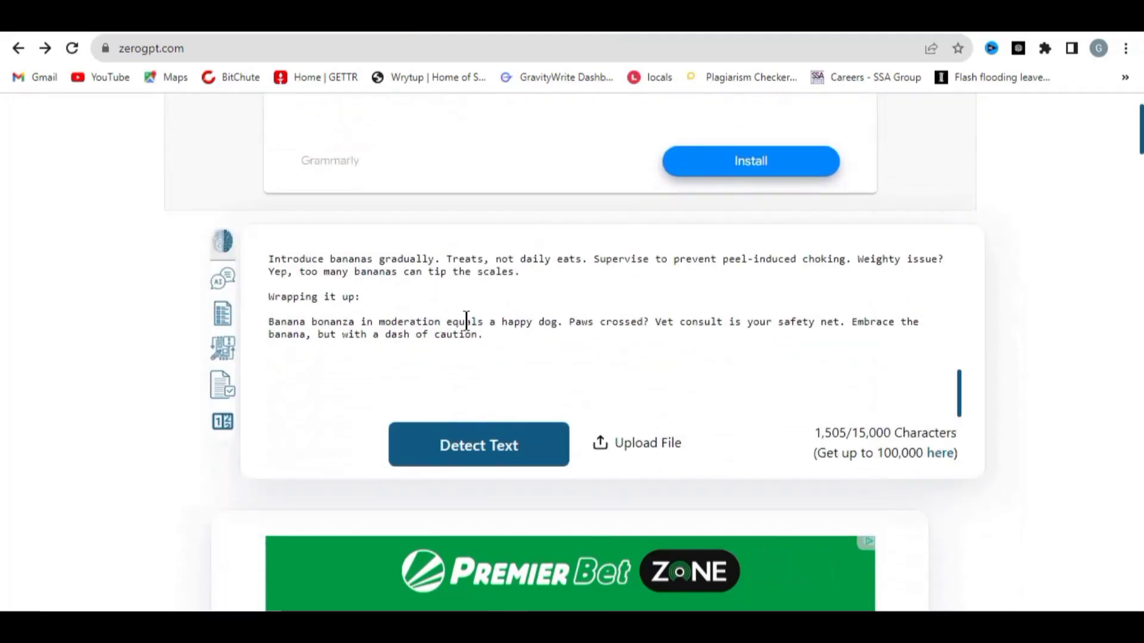
scroll(411, 292, down, 6)
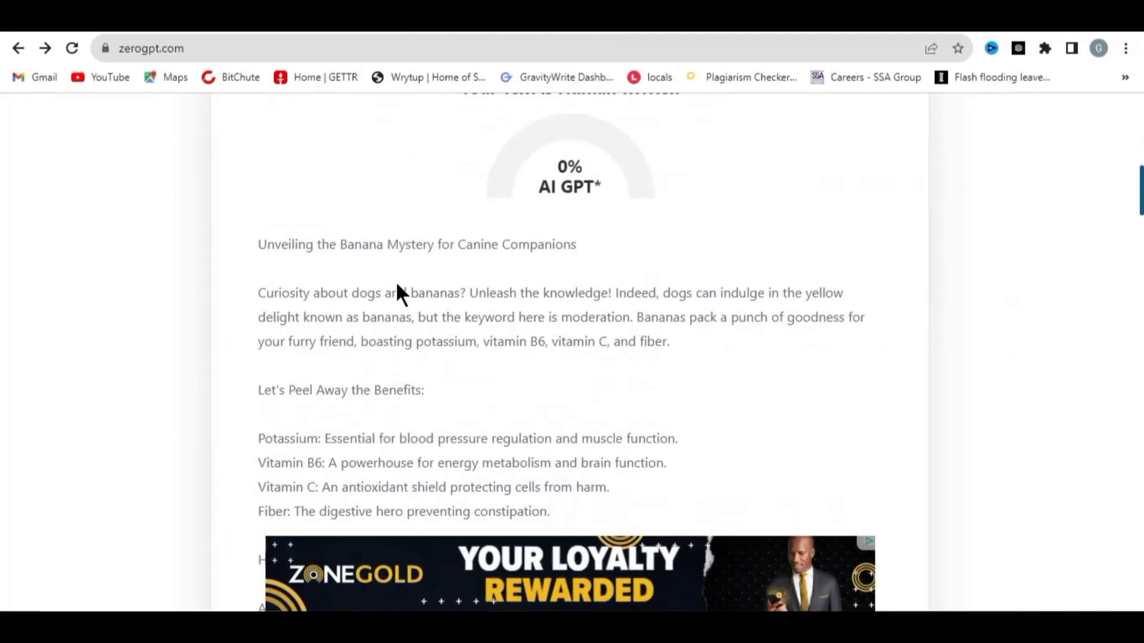
scroll(395, 292, down, 4)
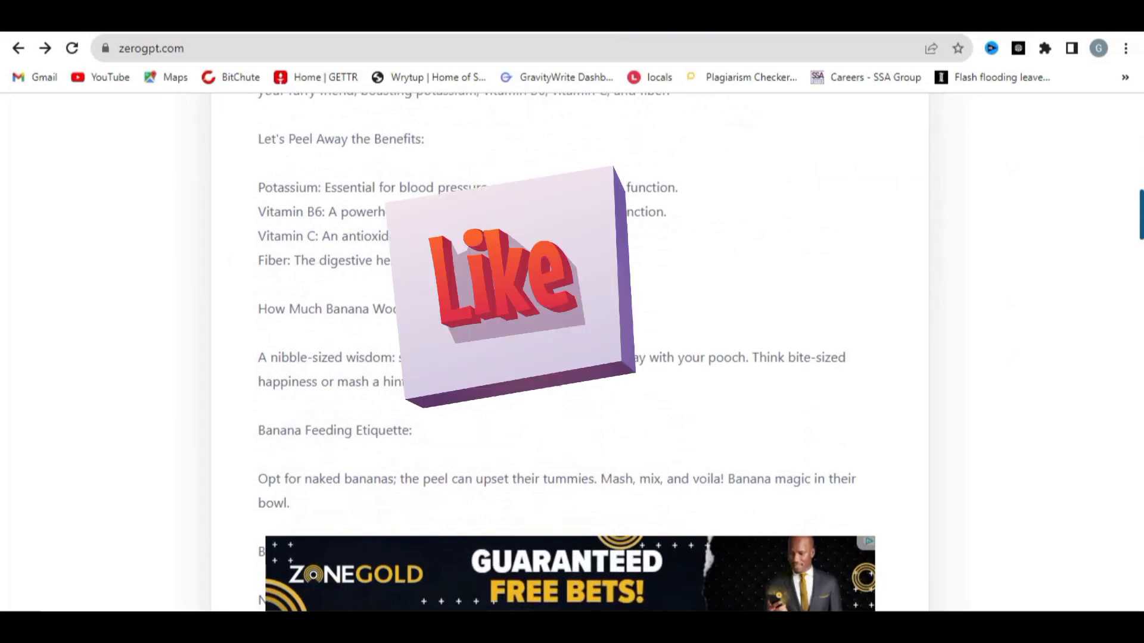
scroll(415, 334, up, 4)
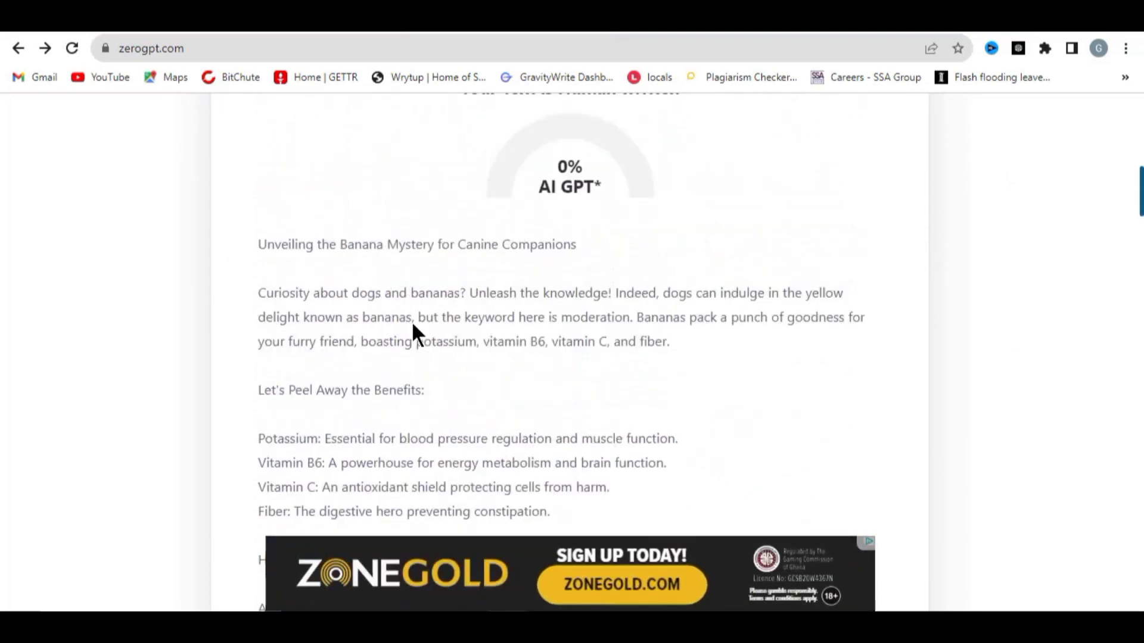
scroll(464, 365, up, 1)
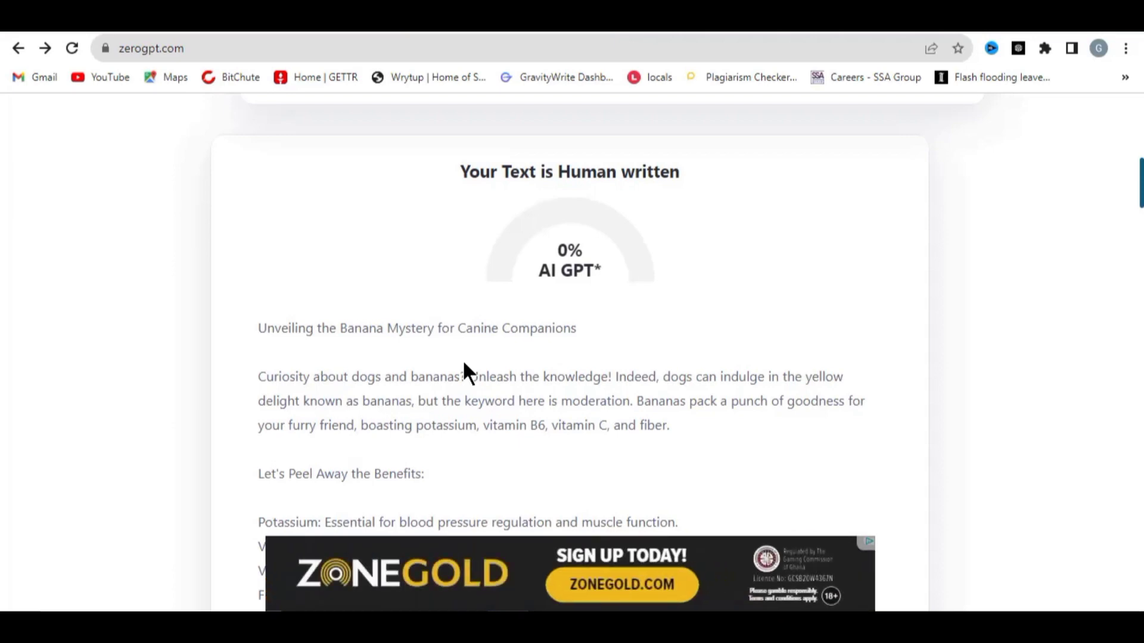
scroll(464, 365, down, 4)
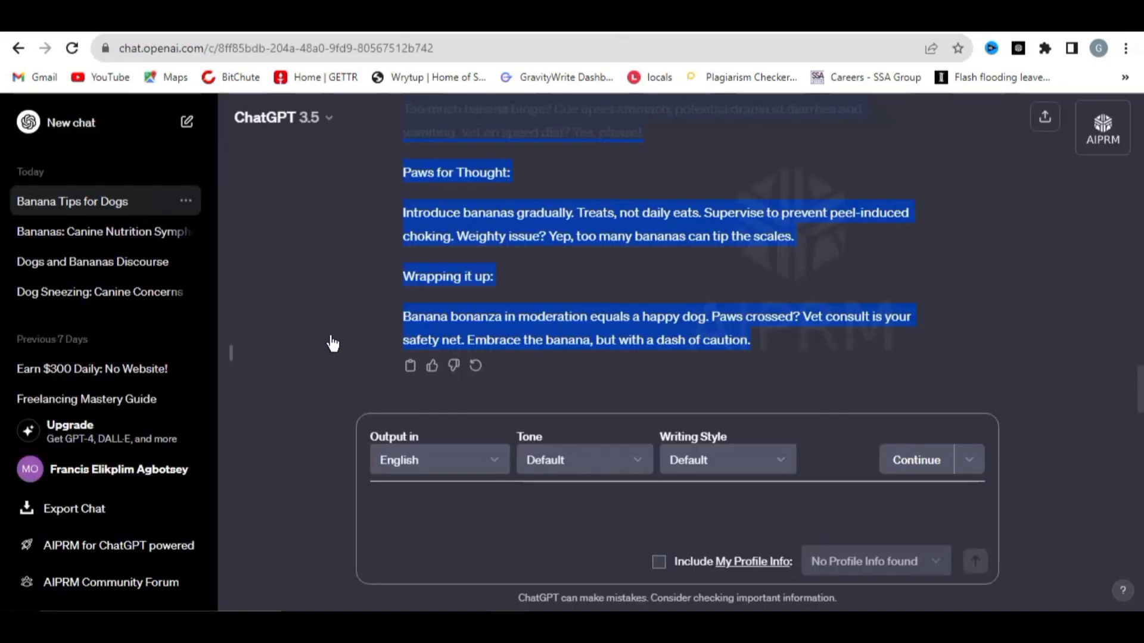
scroll(446, 348, up, 5)
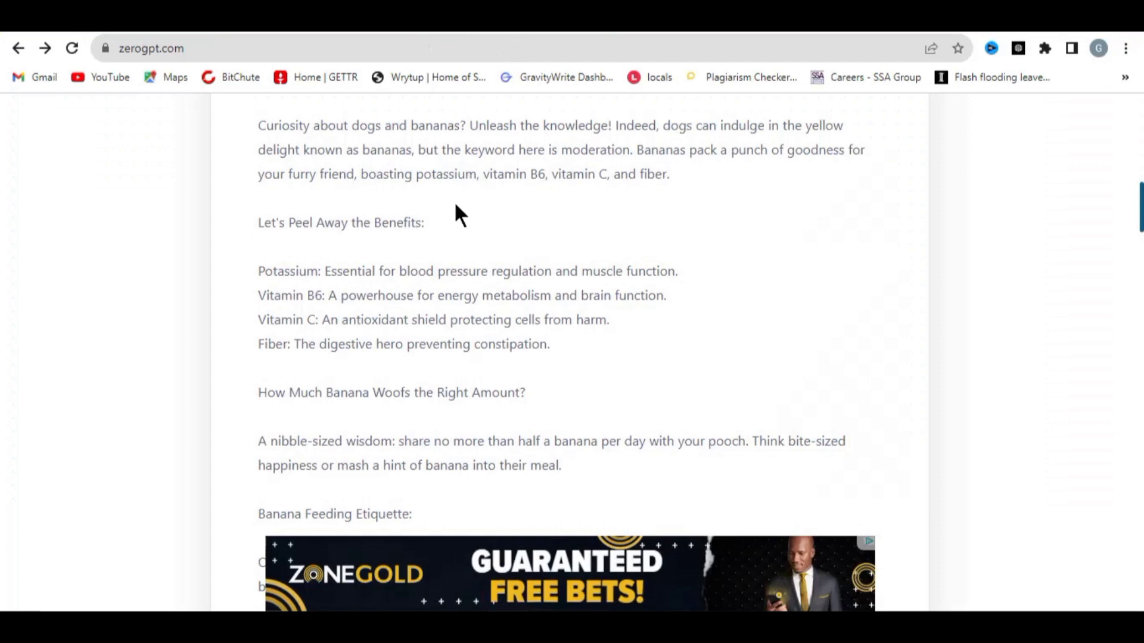
scroll(384, 338, up, 5)
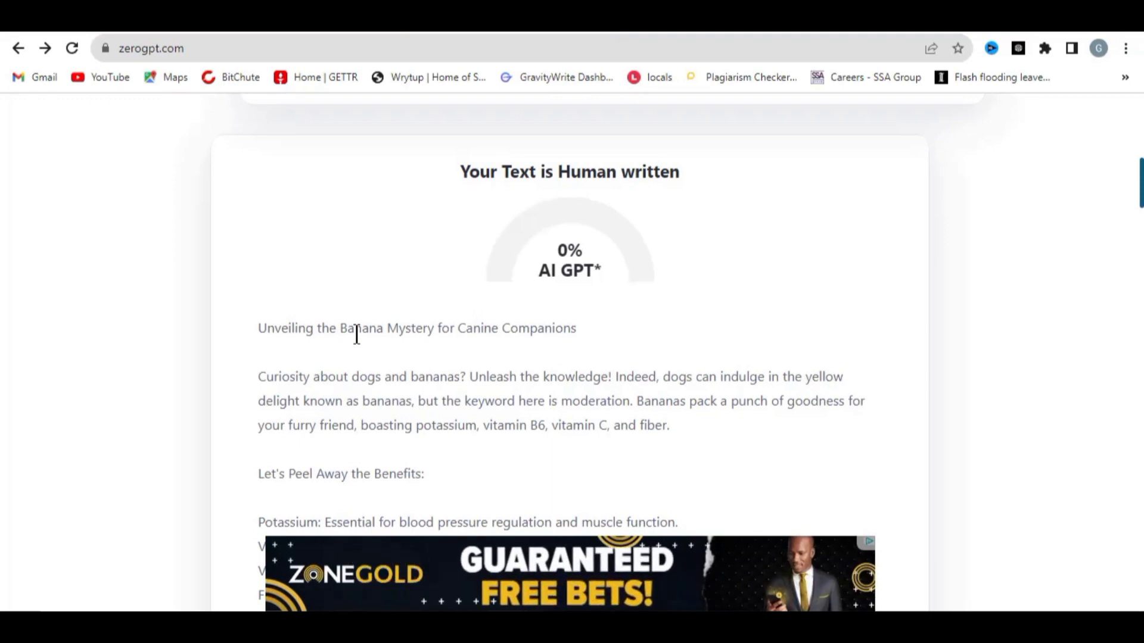
scroll(363, 320, down, 15)
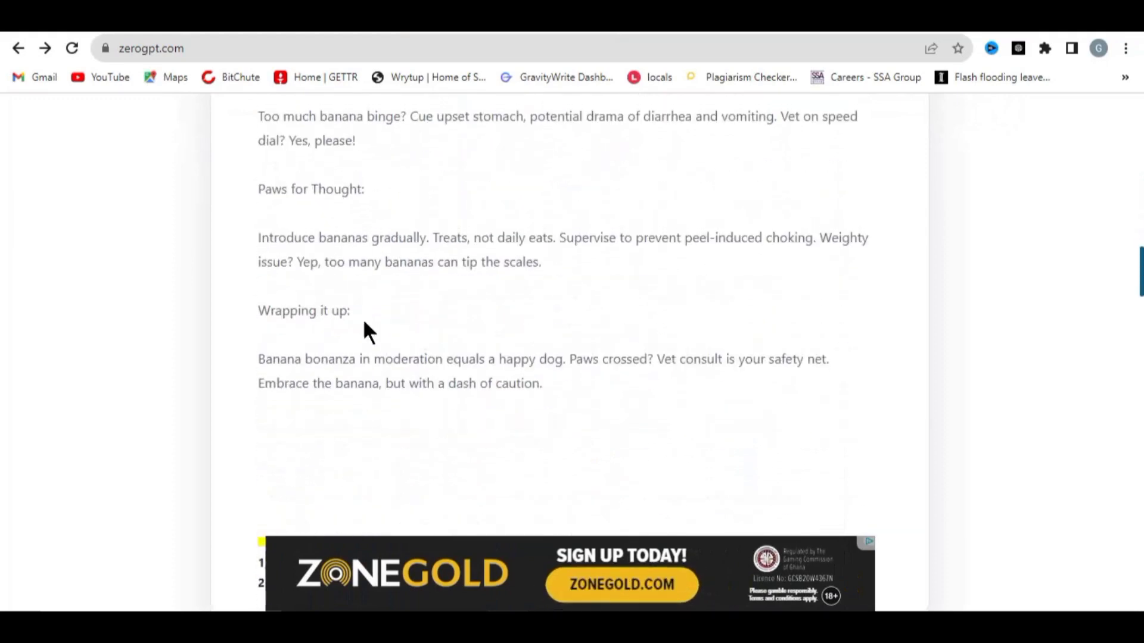
scroll(364, 320, up, 15)
scroll(424, 326, up, 3)
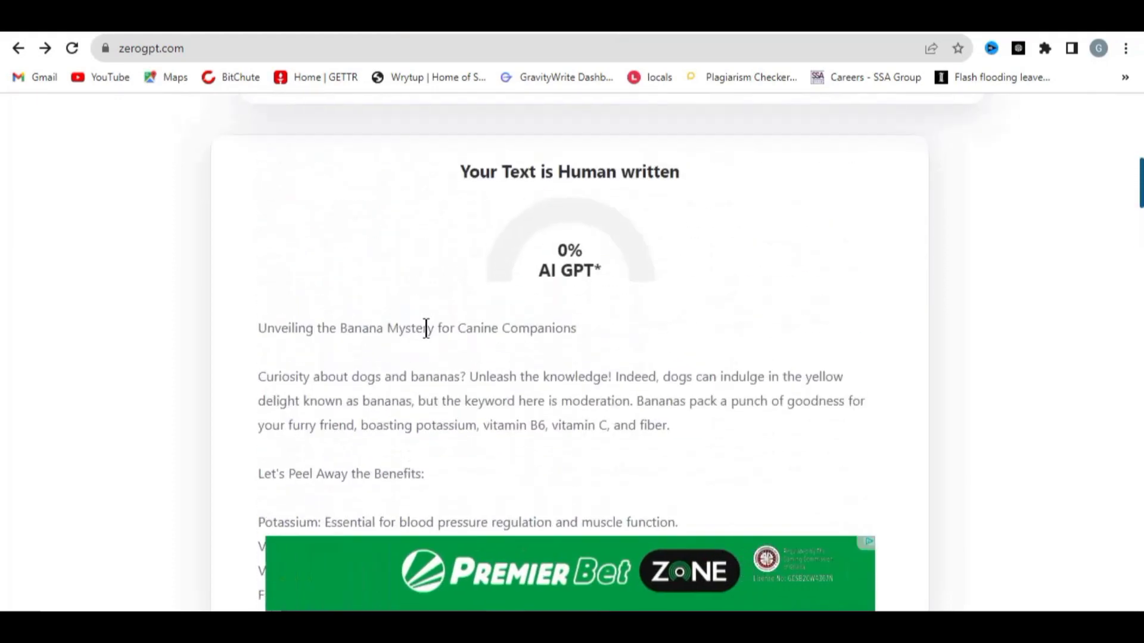